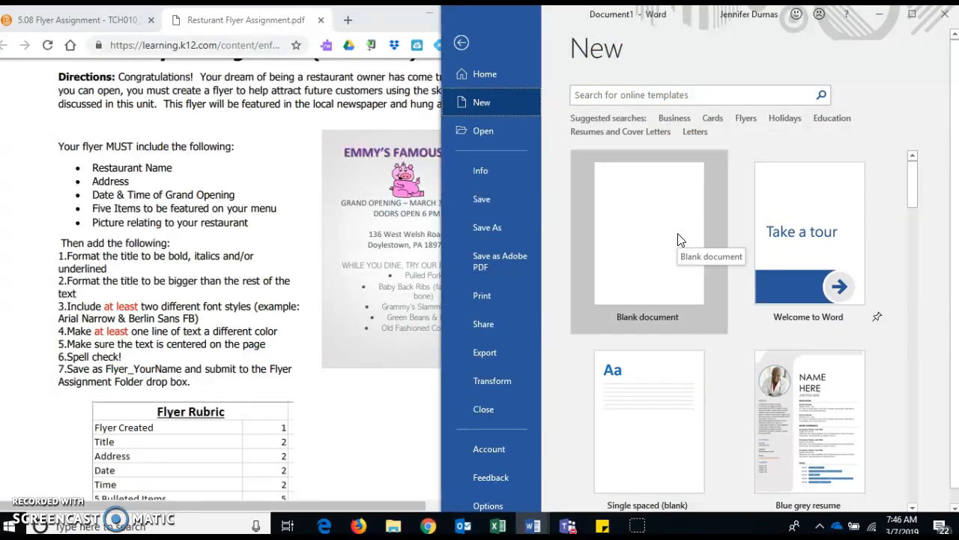
Step: Create a blank document and place its window beside the flyer assignment PDF, closing the other open Word document
click(678, 240)
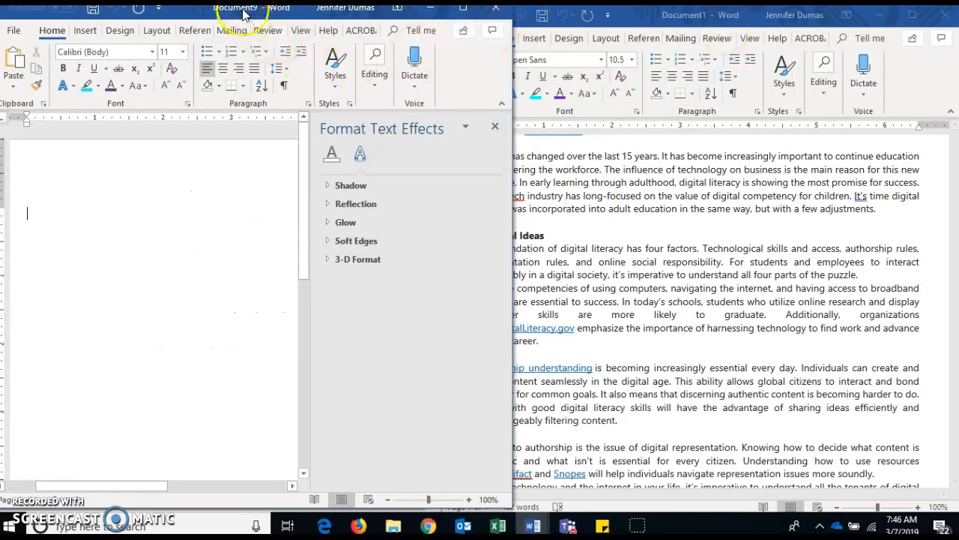
drag(240, 18, 690, 6)
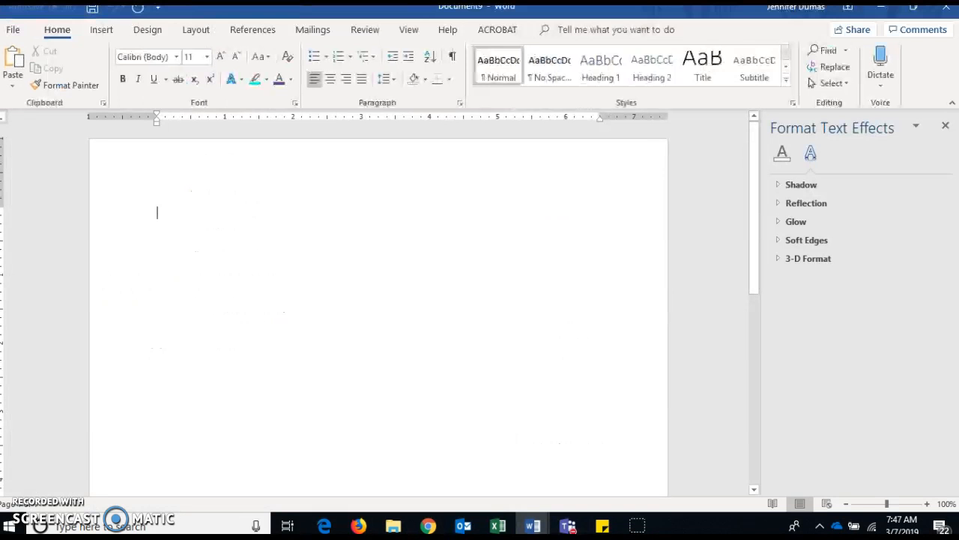
drag(337, 17, 364, 19)
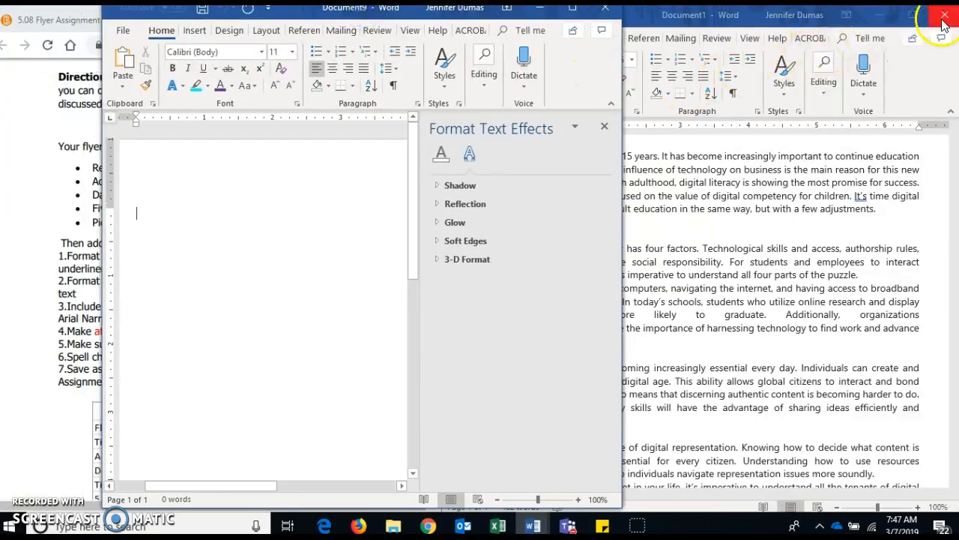
click(943, 25)
click(417, 227)
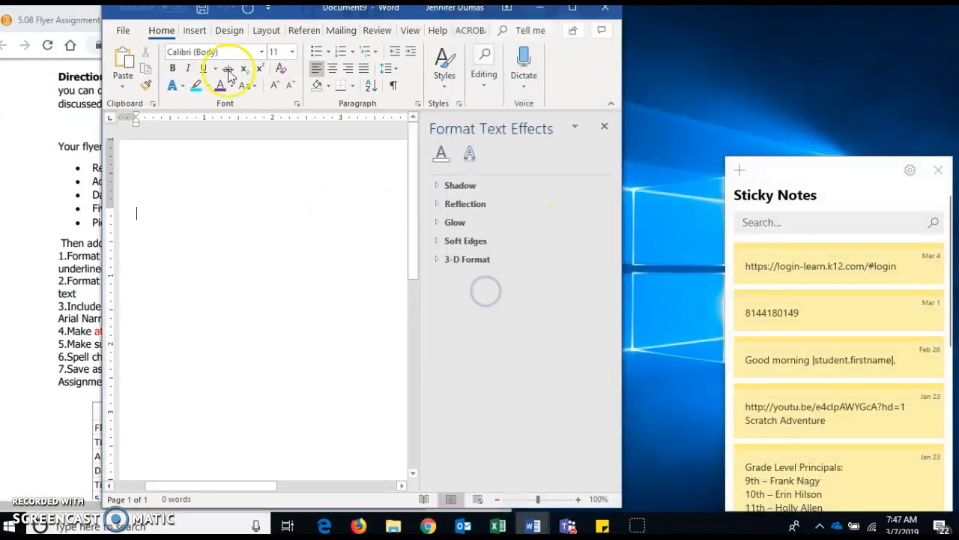
drag(293, 17, 682, 19)
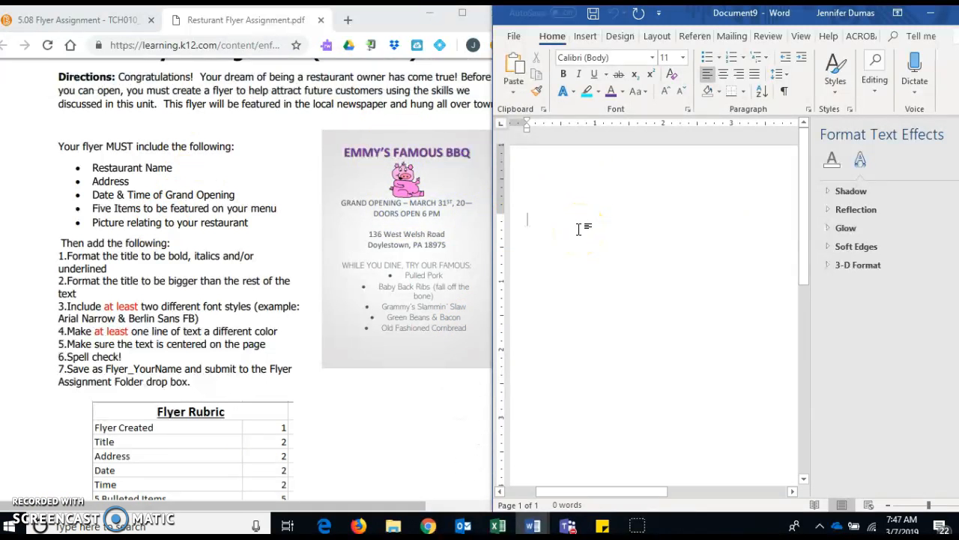
Step: Enter the flyer text from the sample: title Emmy's Famous BBQ, grand opening March 31st, 2019, doors open 6 PM, address and five menu items
text(Emmy's Famous BBQ)
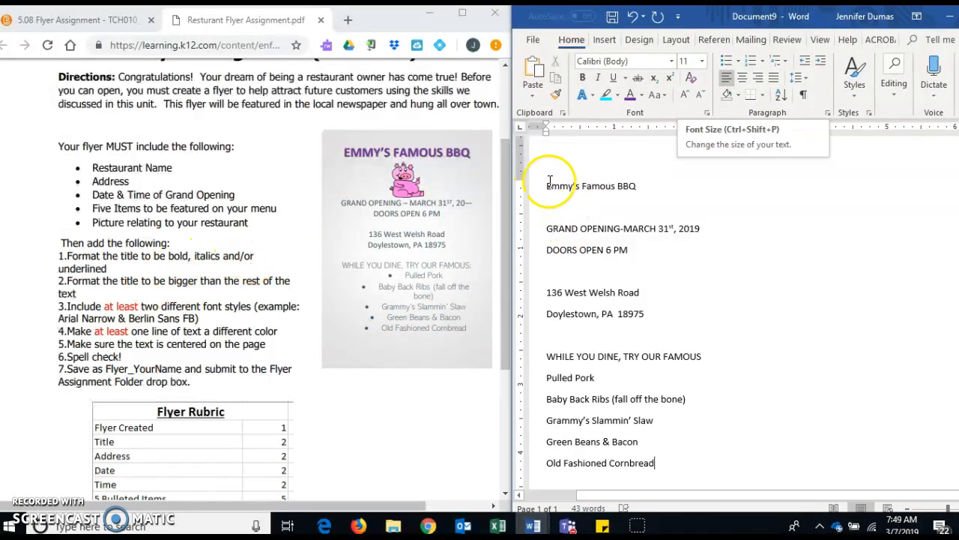
Step: Format the title Emmy's Famous BBQ as bold 28 pt text in the Broadway font
drag(549, 186, 670, 190)
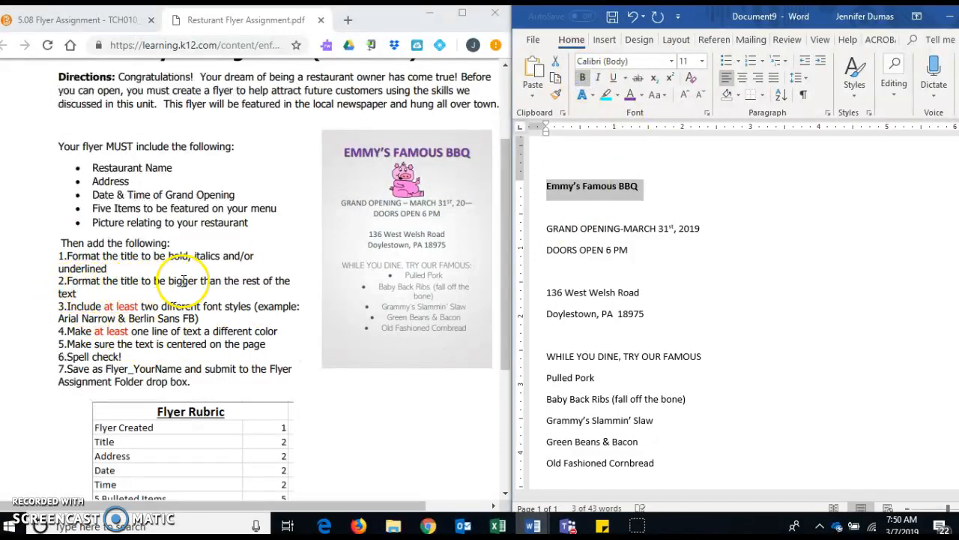
click(703, 63)
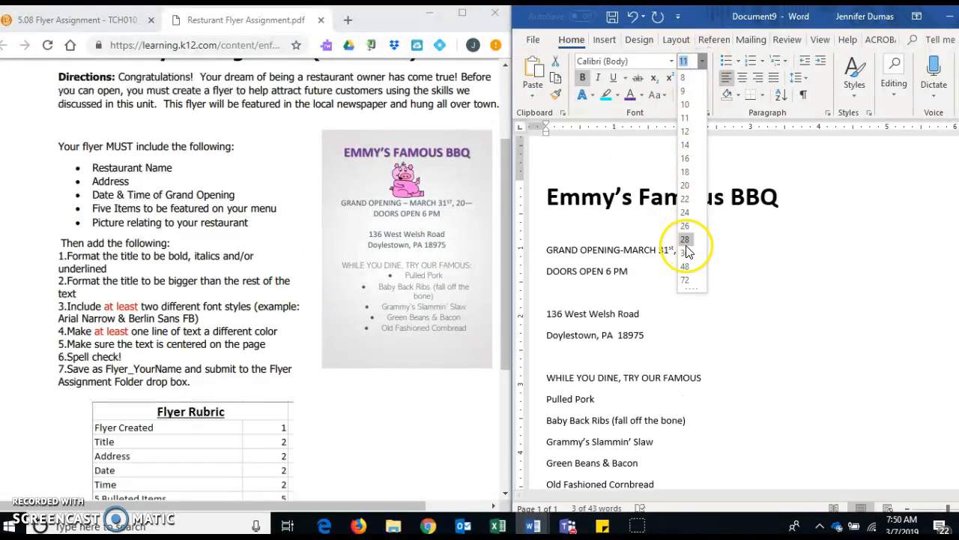
click(686, 240)
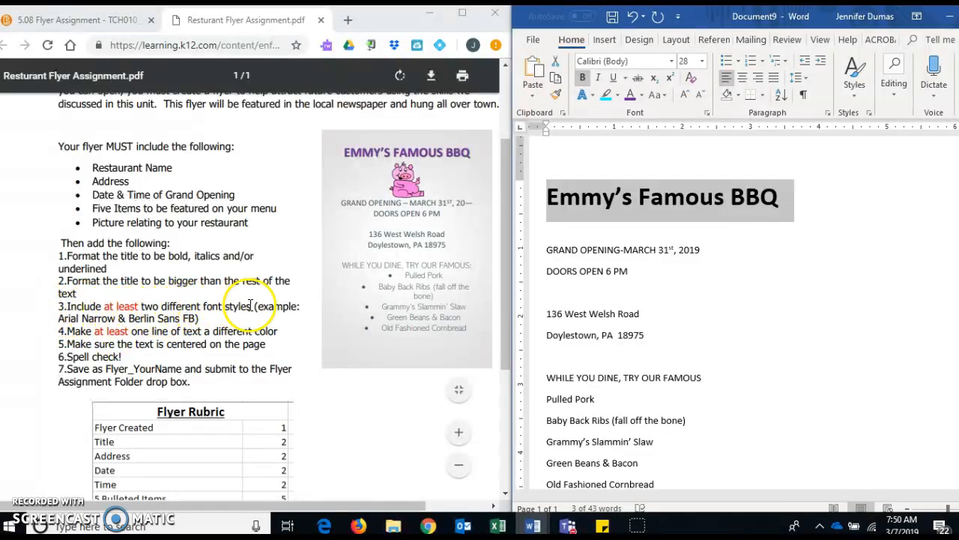
click(672, 62)
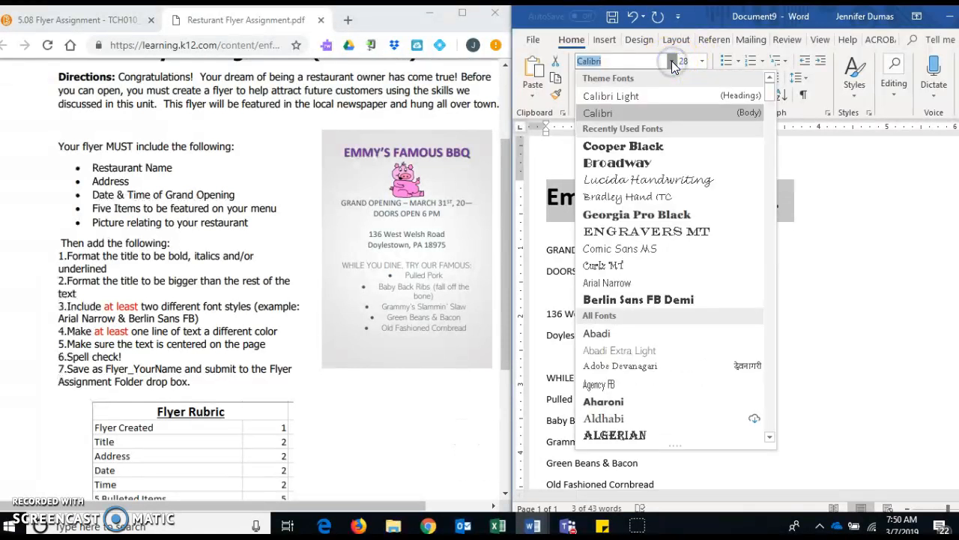
click(641, 163)
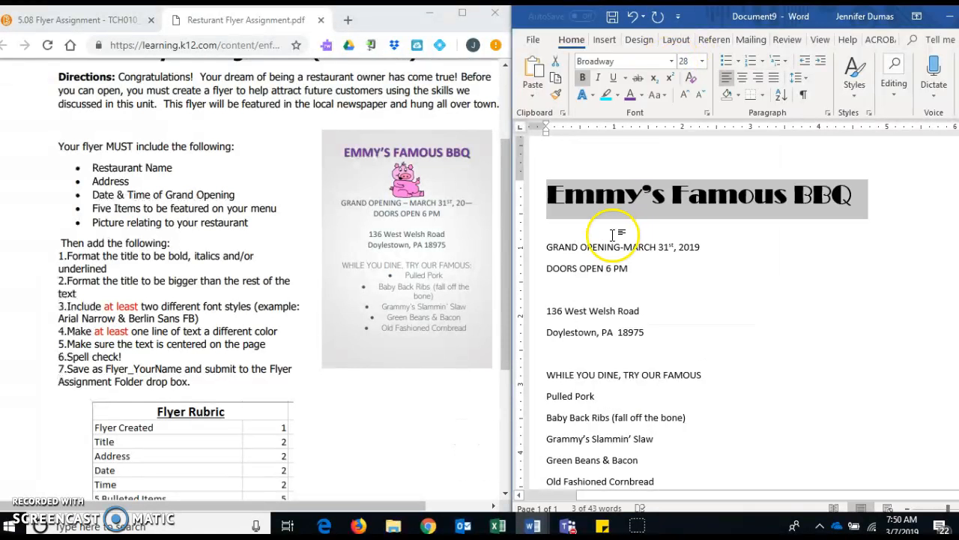
Step: Change all the text below the title to the Aharoni font
drag(547, 247, 764, 501)
click(672, 62)
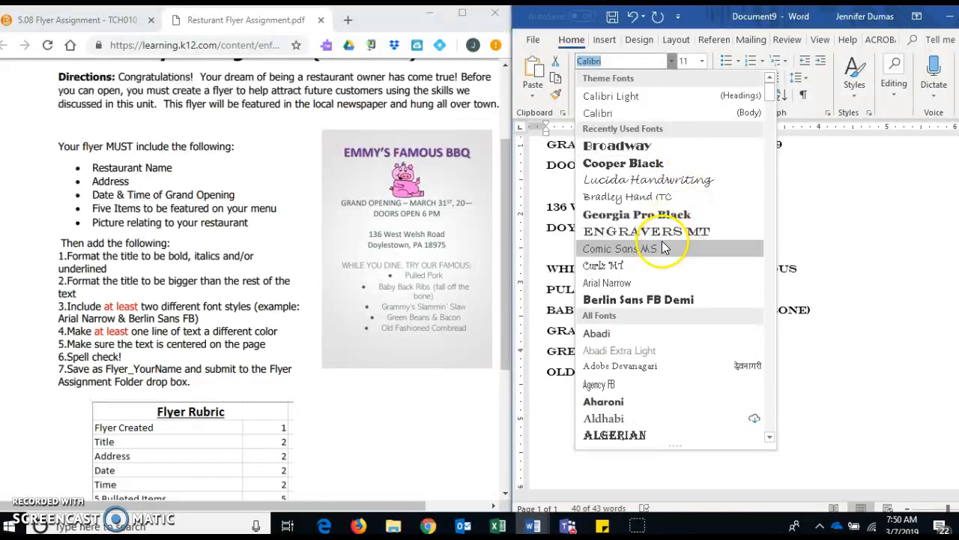
click(619, 409)
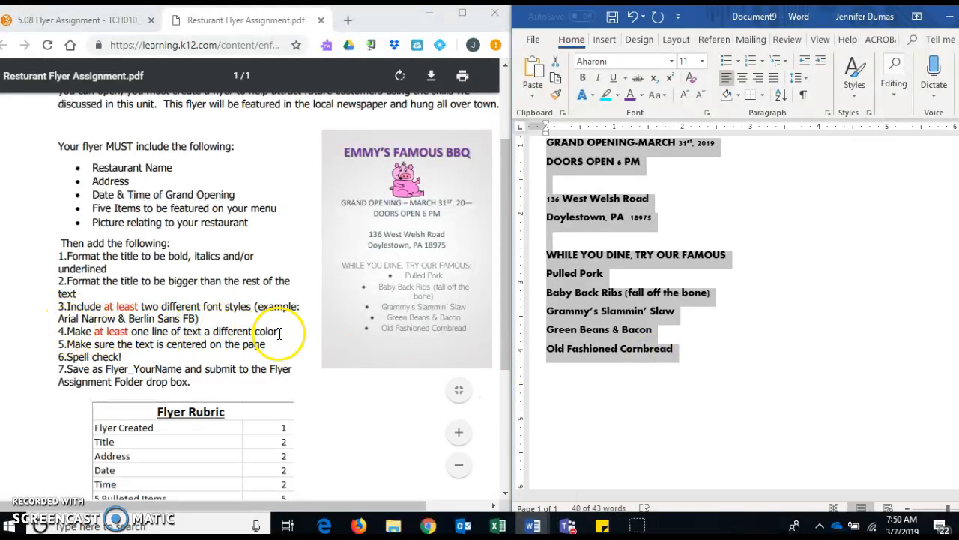
Step: Color the title Emmy's Famous BBQ with the standard blue font color
scroll(691, 307, up, 2)
scroll(691, 307, up, 2)
drag(548, 232, 907, 232)
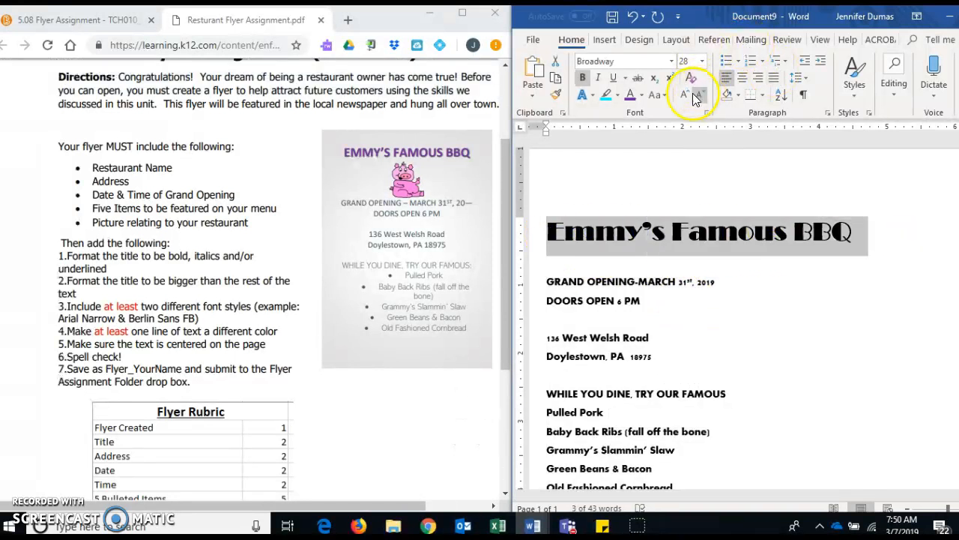
click(642, 96)
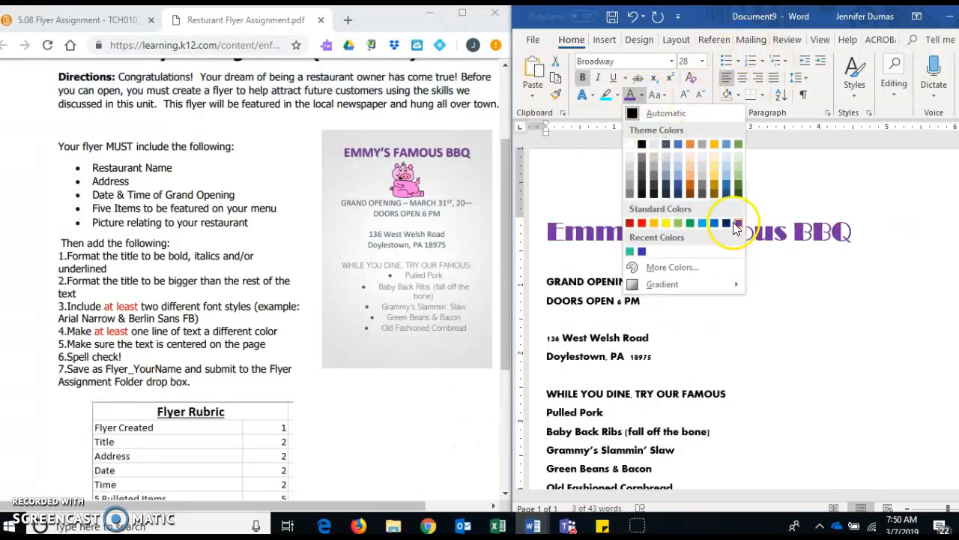
click(719, 224)
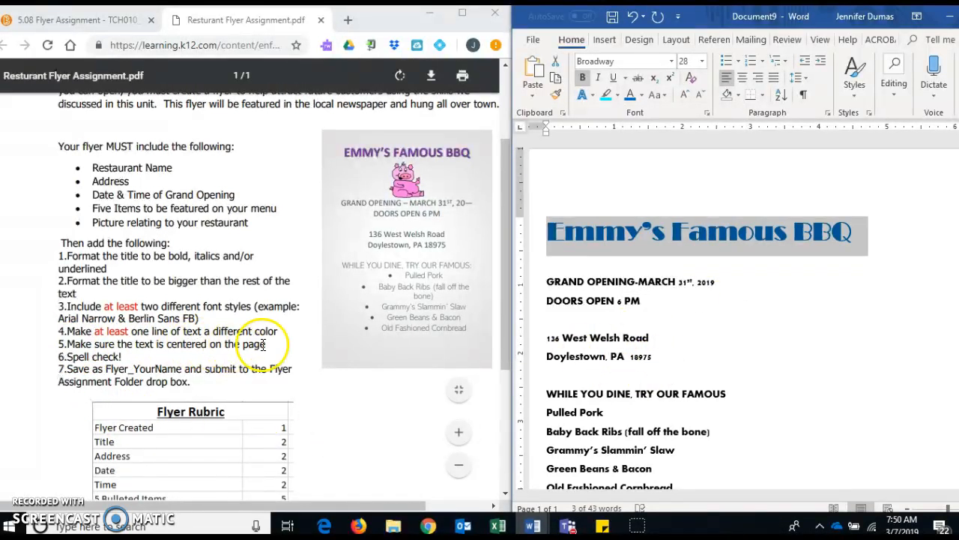
Step: Center all the flyer text on the page, from the title through Old Fashioned Cornbread
drag(551, 239, 884, 487)
scroll(749, 315, down, 3)
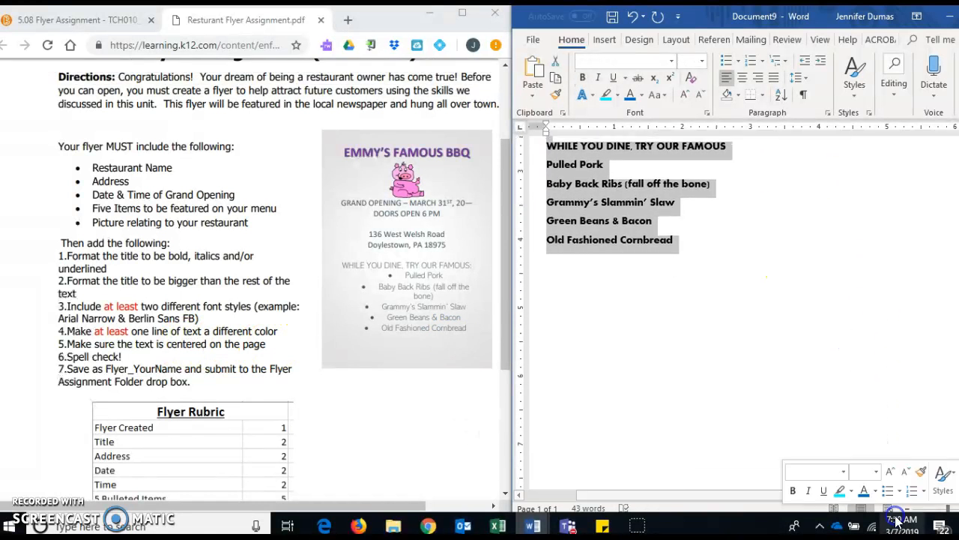
click(742, 78)
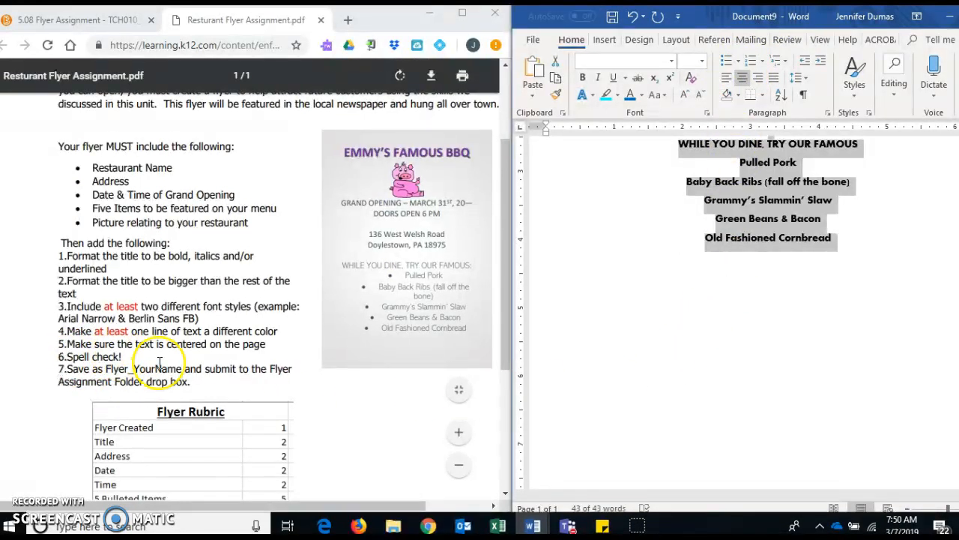
Step: Make the five menu items a bulleted list, from Pulled Pork to Old Fashioned Cornbread
scroll(160, 362, down, 4)
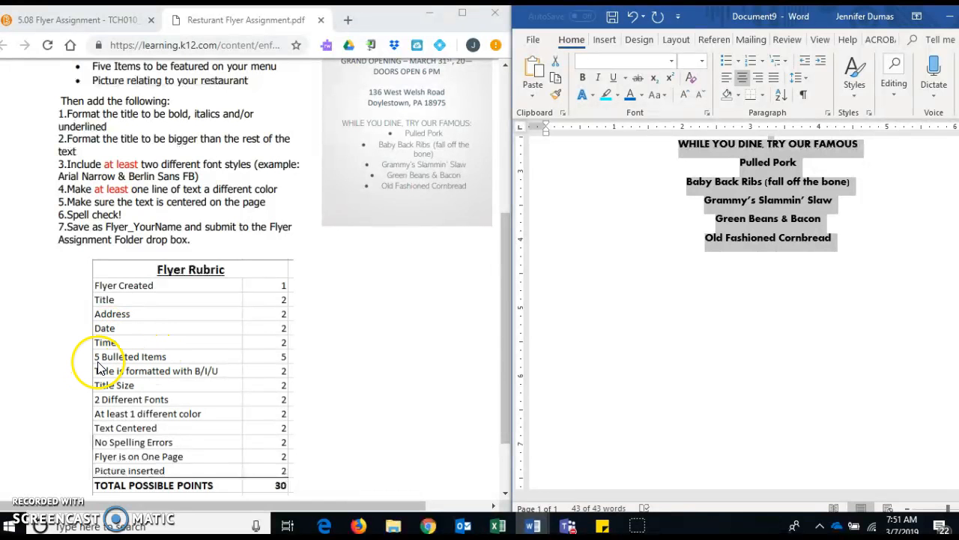
click(654, 264)
drag(741, 162, 860, 239)
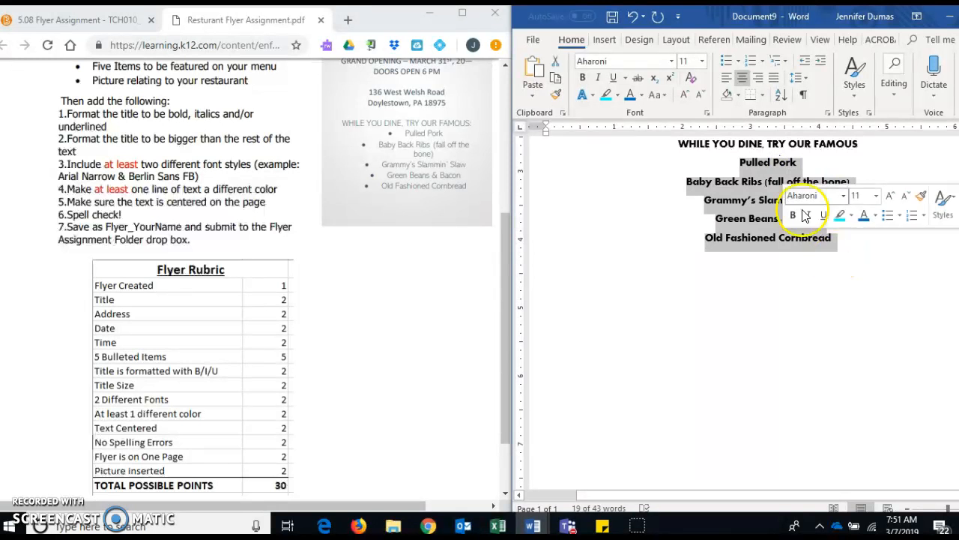
click(727, 62)
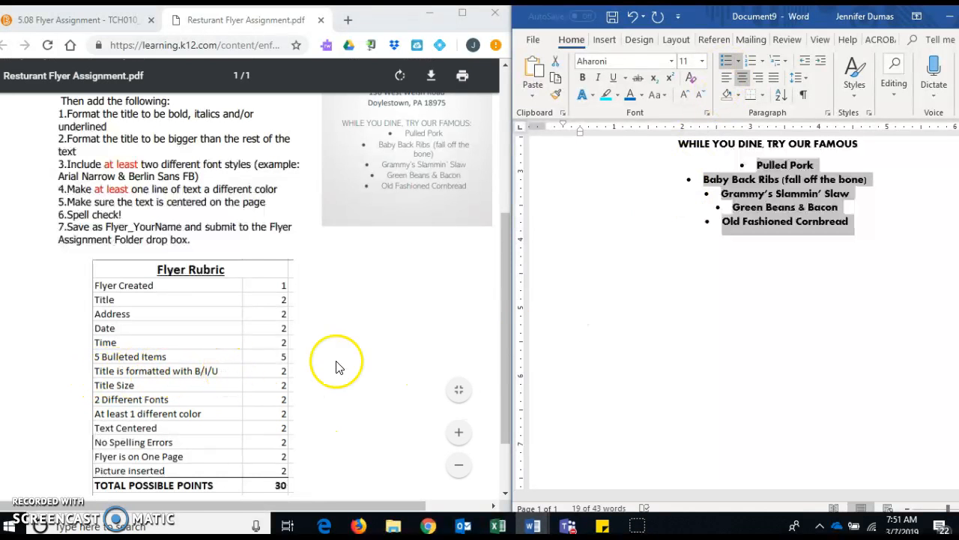
scroll(723, 324, up, 6)
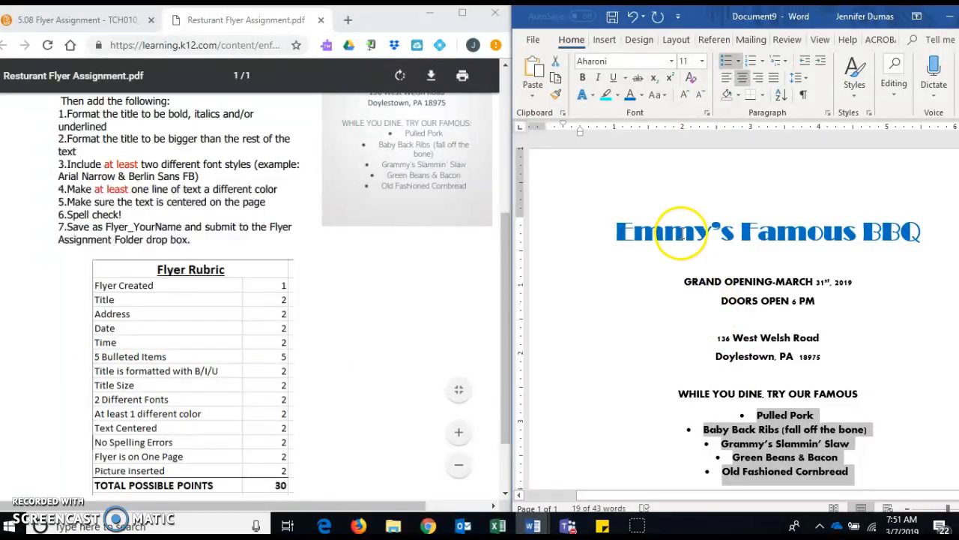
click(680, 231)
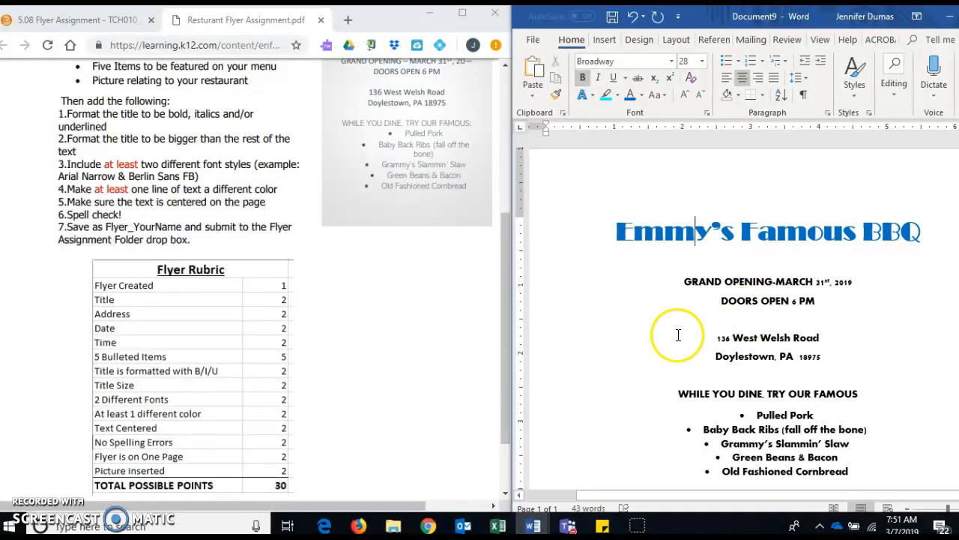
click(643, 268)
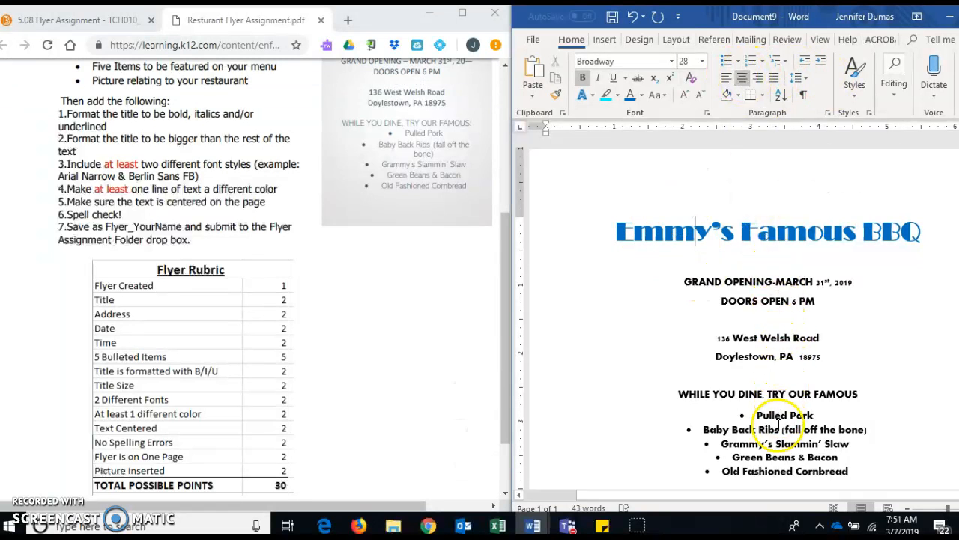
scroll(779, 431, down, 5)
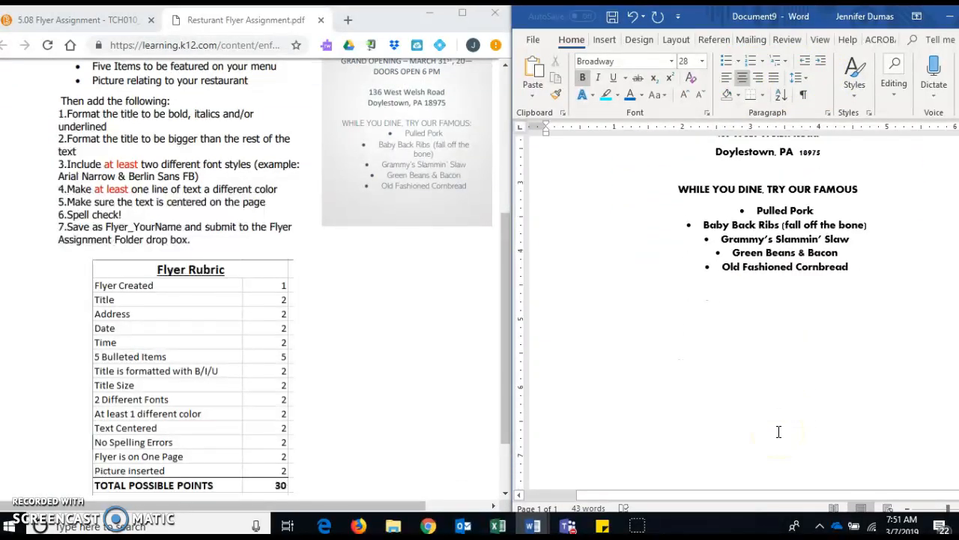
scroll(780, 431, up, 5)
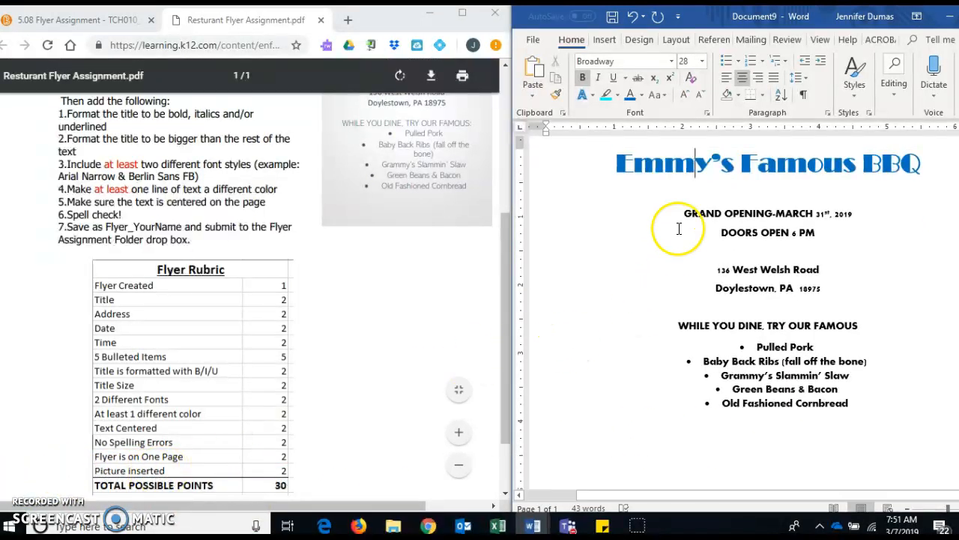
Step: Search online pictures for BBQ and insert the neon pig sign with blue BBQ lettering on the blank line below the title
click(760, 195)
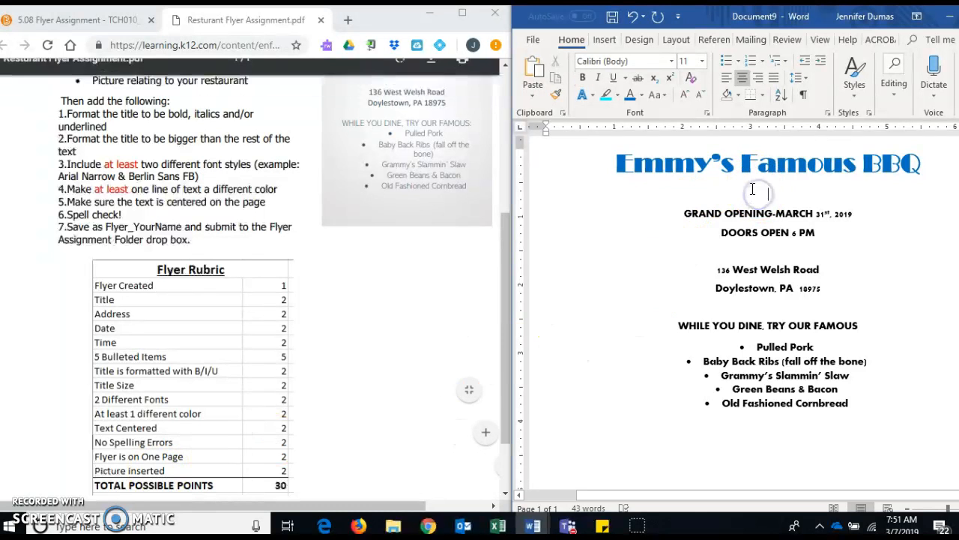
click(616, 43)
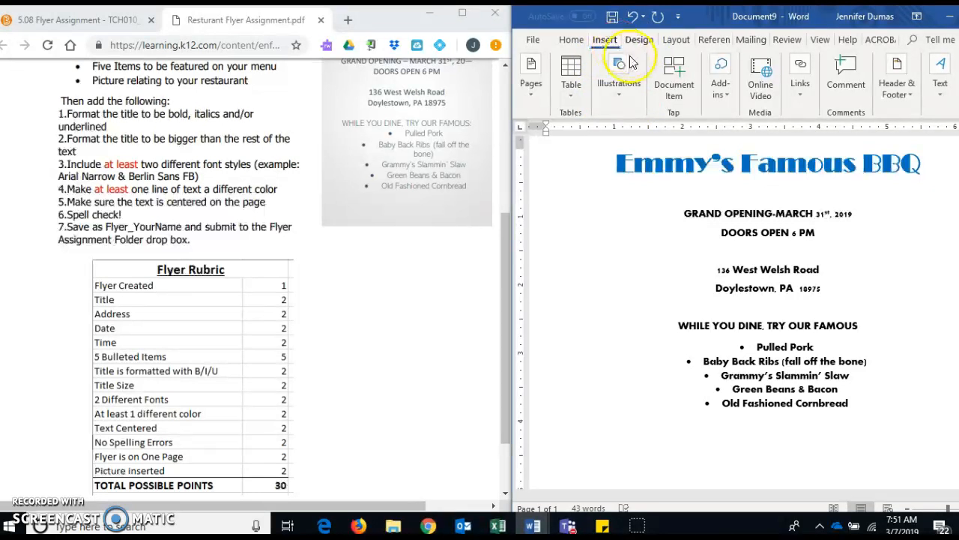
click(620, 88)
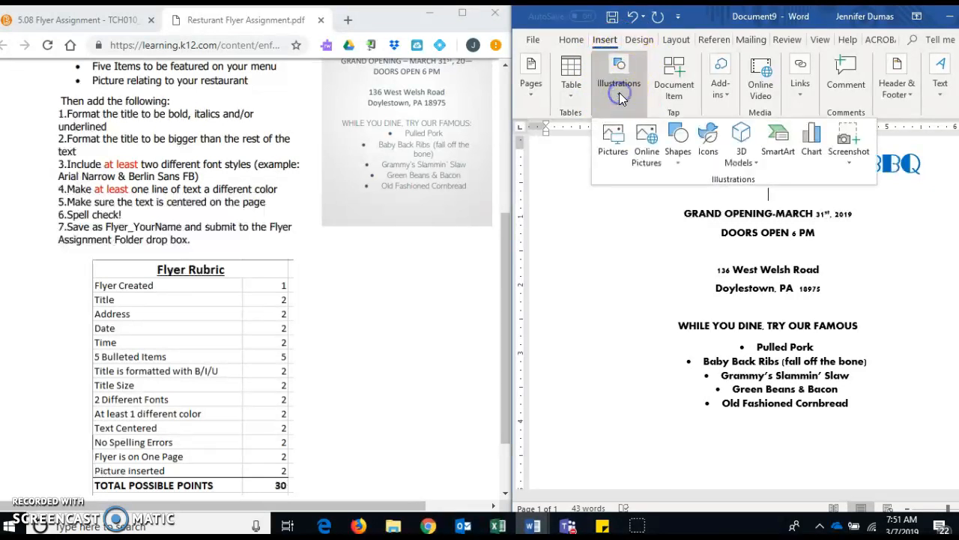
click(649, 149)
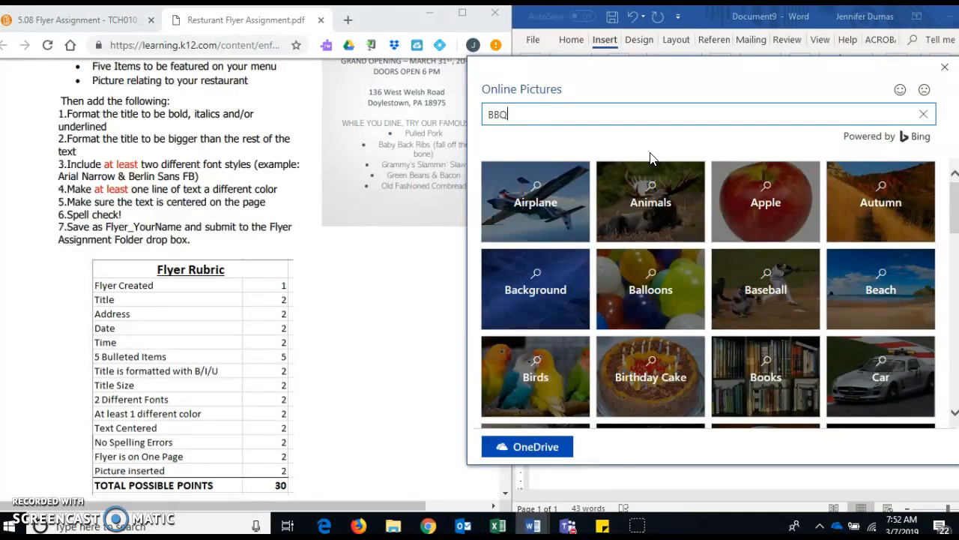
key(Return)
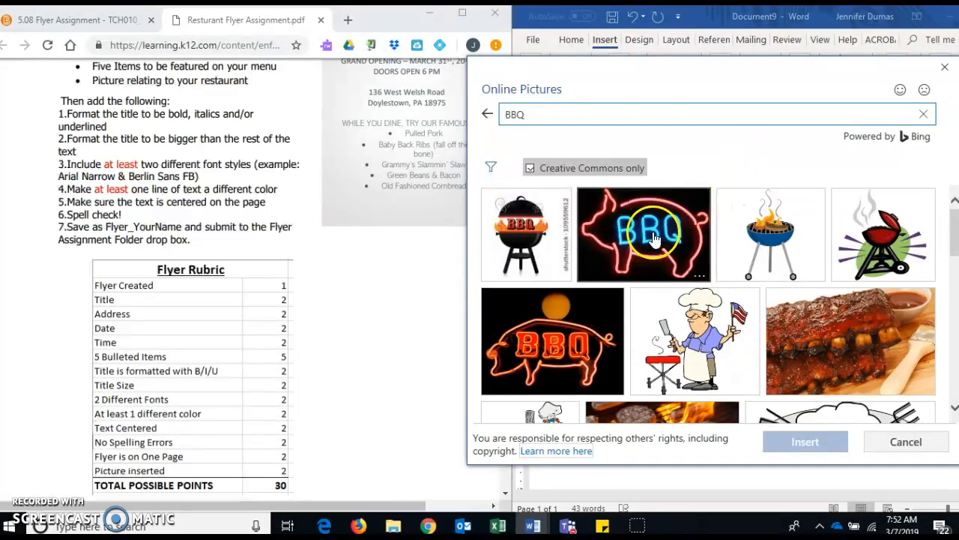
click(654, 238)
click(788, 446)
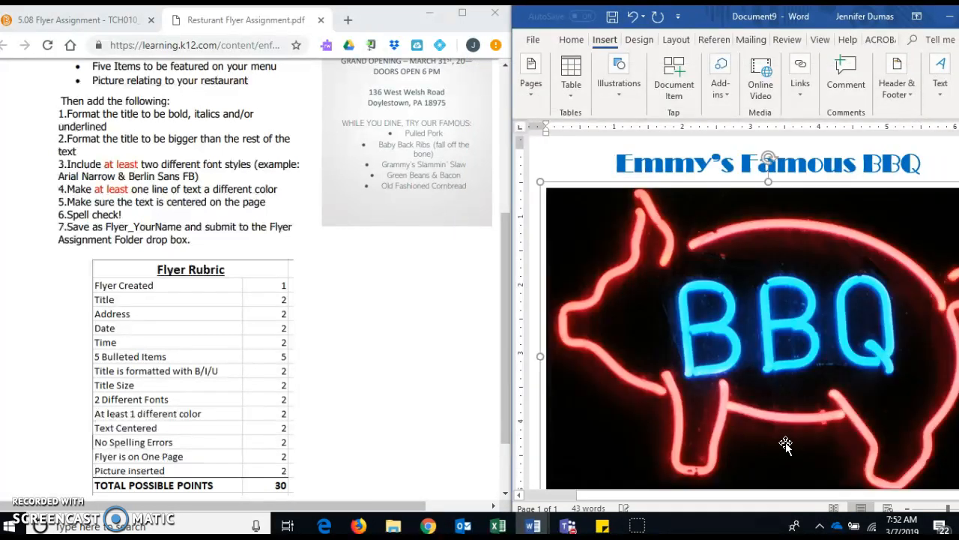
Step: Shrink the neon pig picture below the title to about 2.5 inches wide and shorten its frame from the bottom edge
click(621, 247)
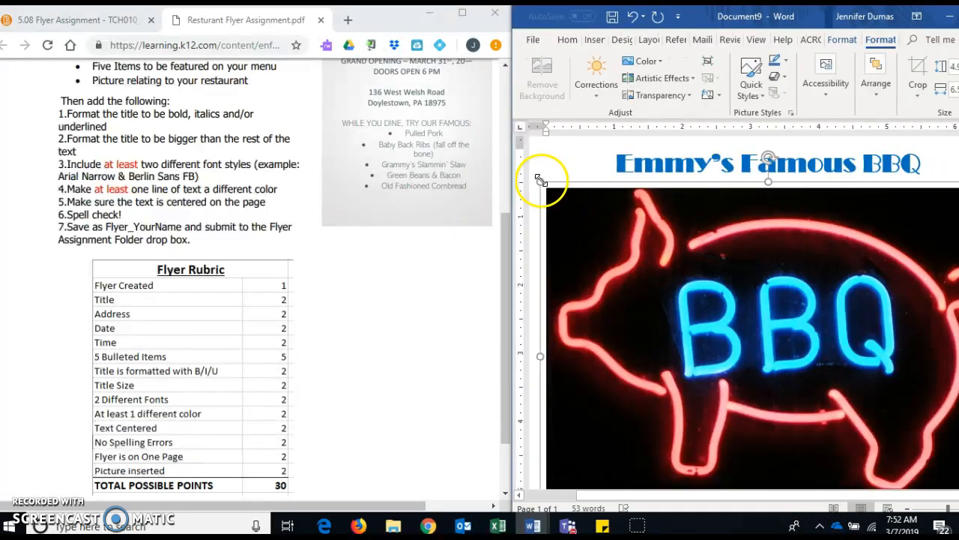
drag(542, 180, 747, 297)
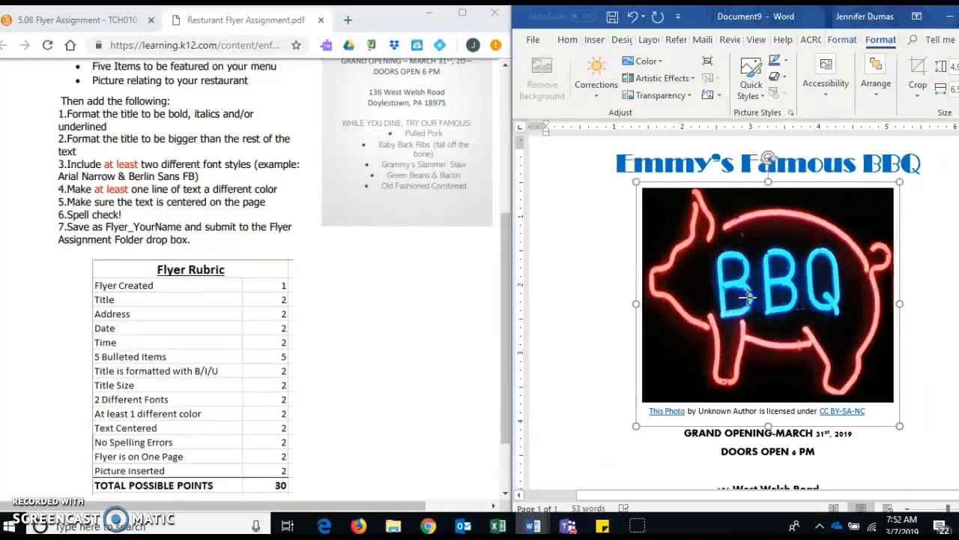
click(836, 356)
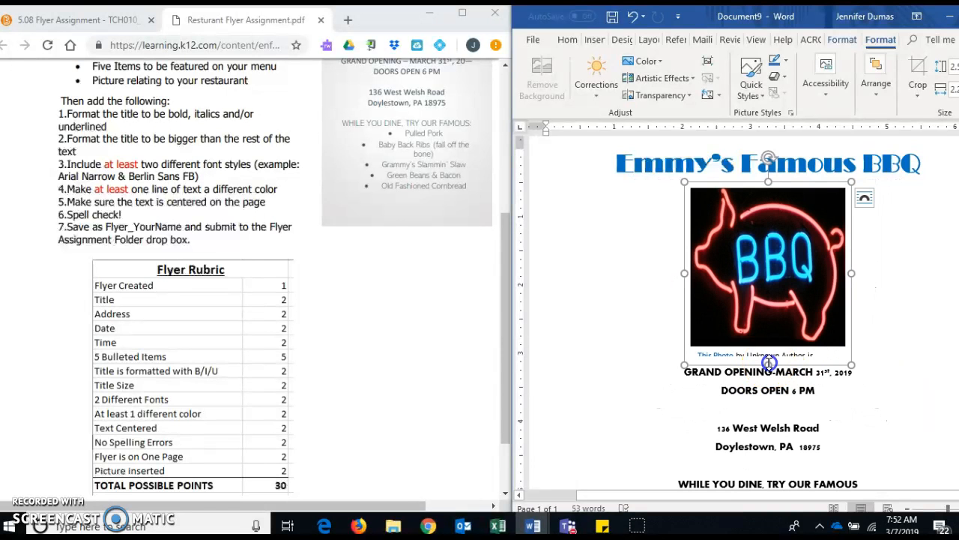
drag(769, 362, 769, 343)
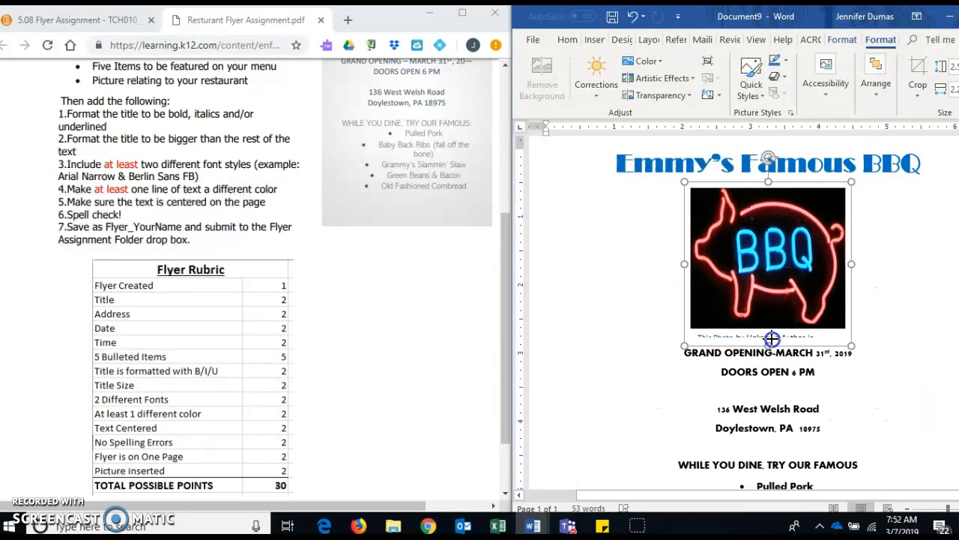
click(905, 348)
Step: Set the grand opening, doors open and address lines to font size 14
scroll(871, 385, down, 2)
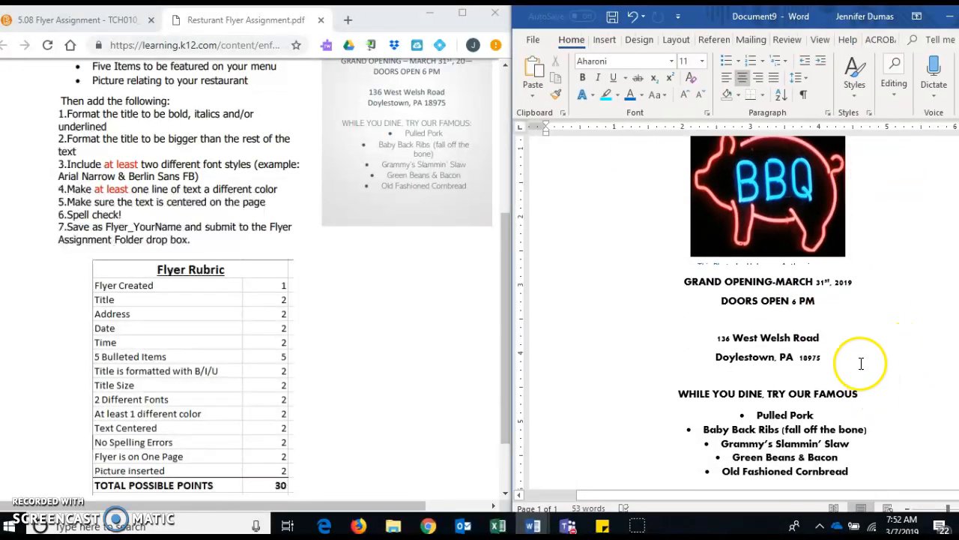
drag(693, 281, 882, 362)
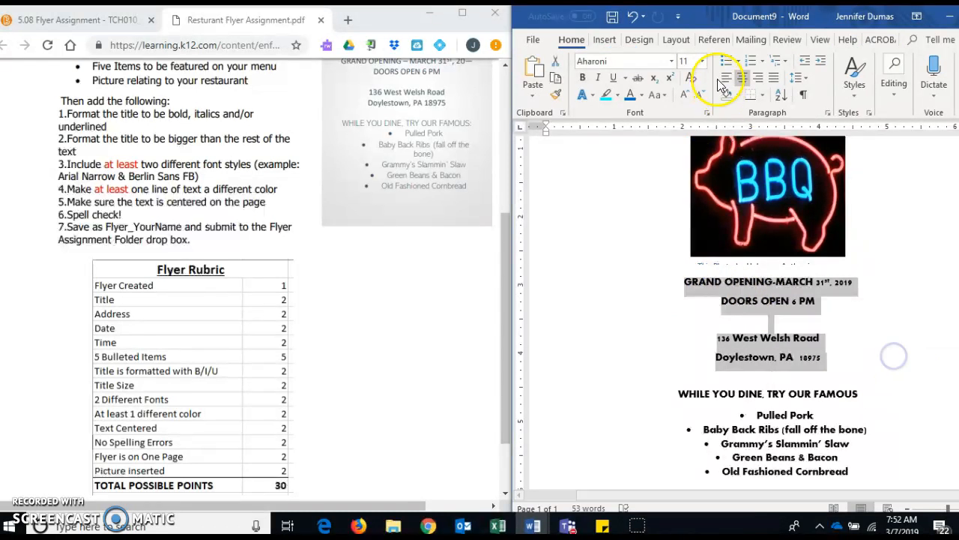
click(702, 61)
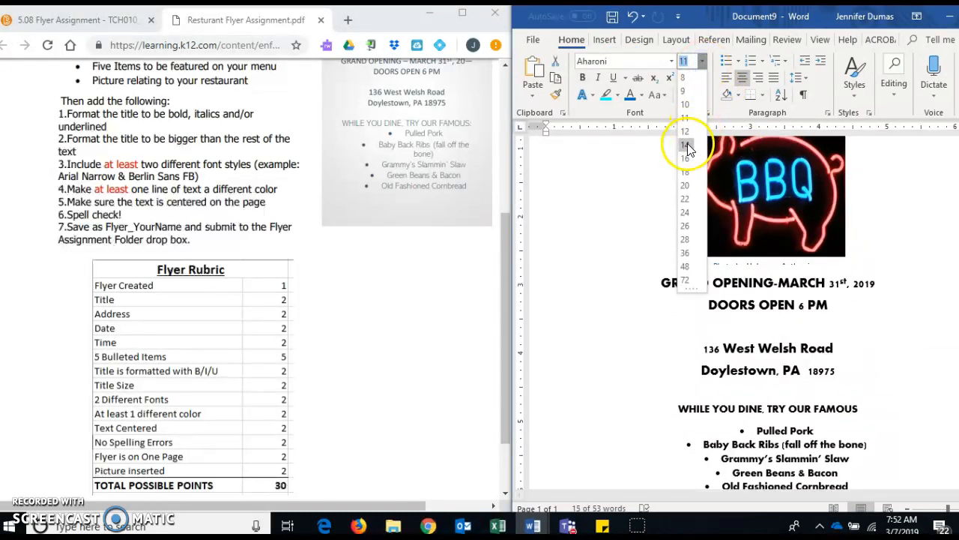
click(685, 145)
Step: Set the WHILE YOU DINE, TRY OUR FAMOUS heading and its five bulleted menu items to font size 20
scroll(854, 353, down, 3)
drag(657, 303, 903, 399)
click(703, 63)
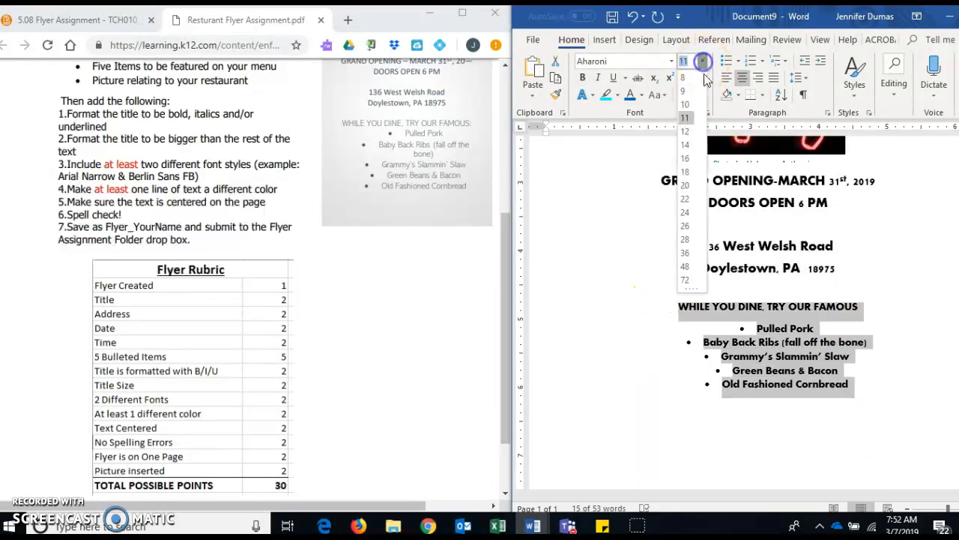
click(685, 185)
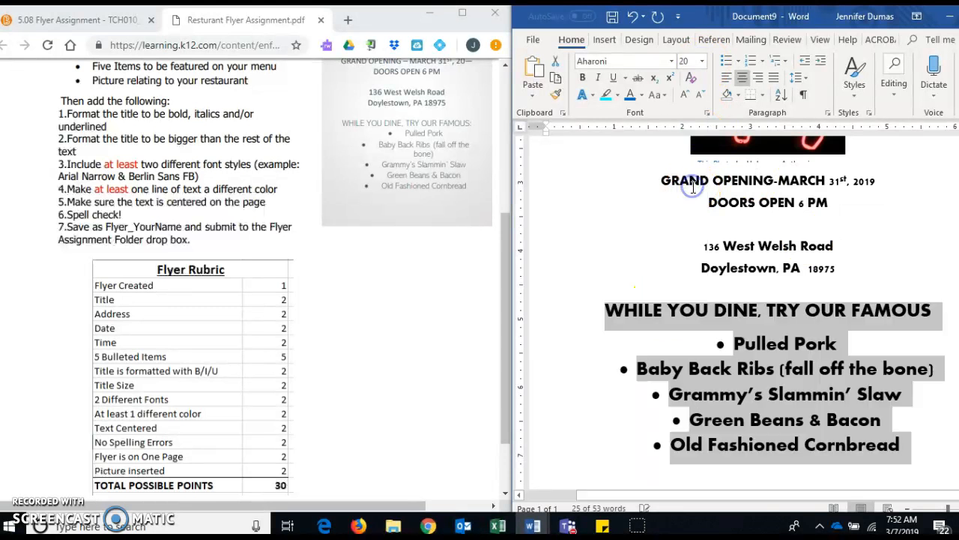
Step: Set the text from the grand opening line through the end of the address to font size 16
drag(844, 274, 644, 189)
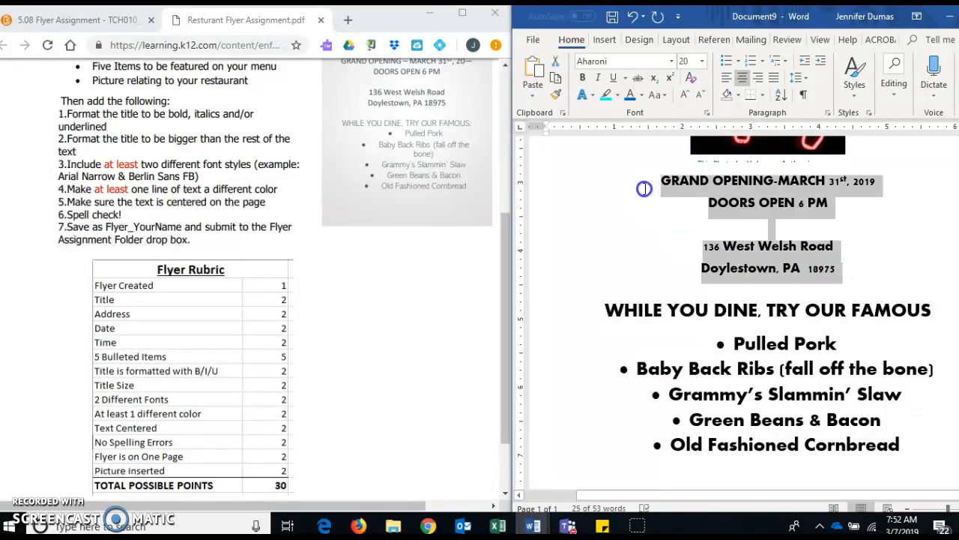
click(703, 61)
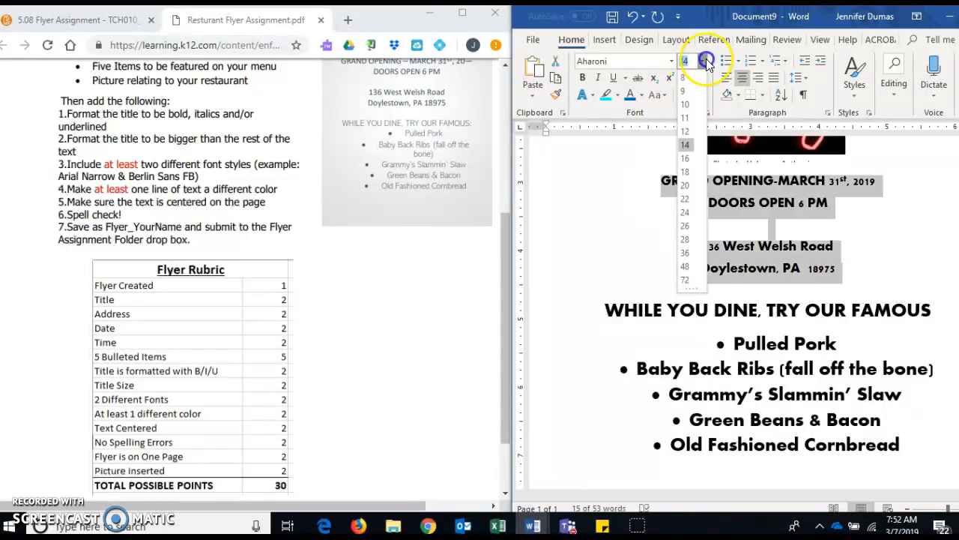
click(689, 160)
click(625, 225)
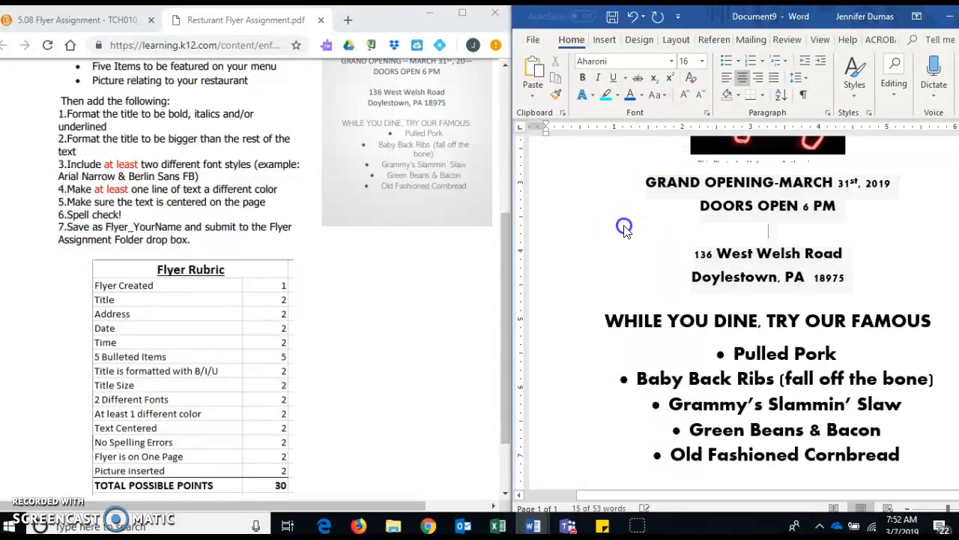
Step: Color the WHILE YOU DINE, TRY OUR FAMOUS heading in the same blue as the title
scroll(621, 214, up, 3)
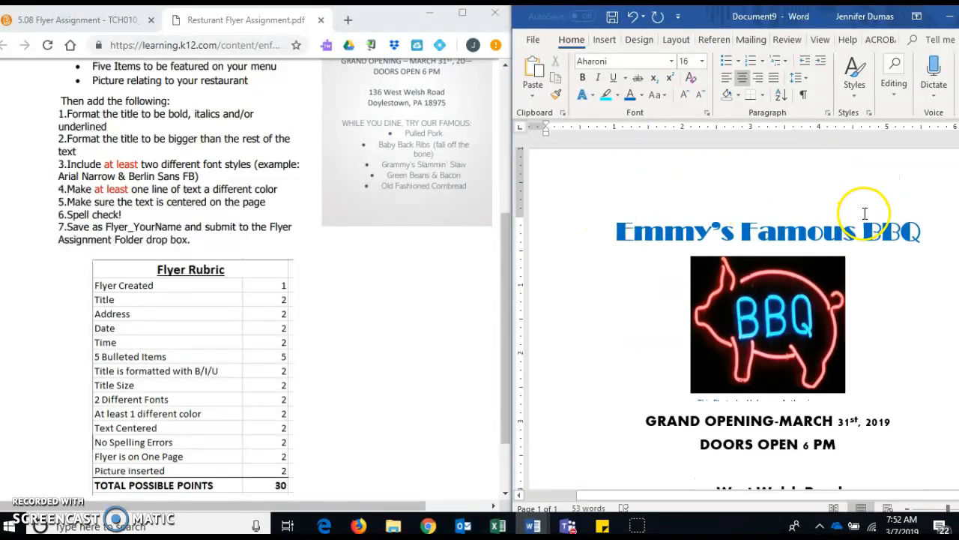
scroll(885, 231, down, 2)
scroll(885, 231, down, 3)
drag(608, 318, 932, 321)
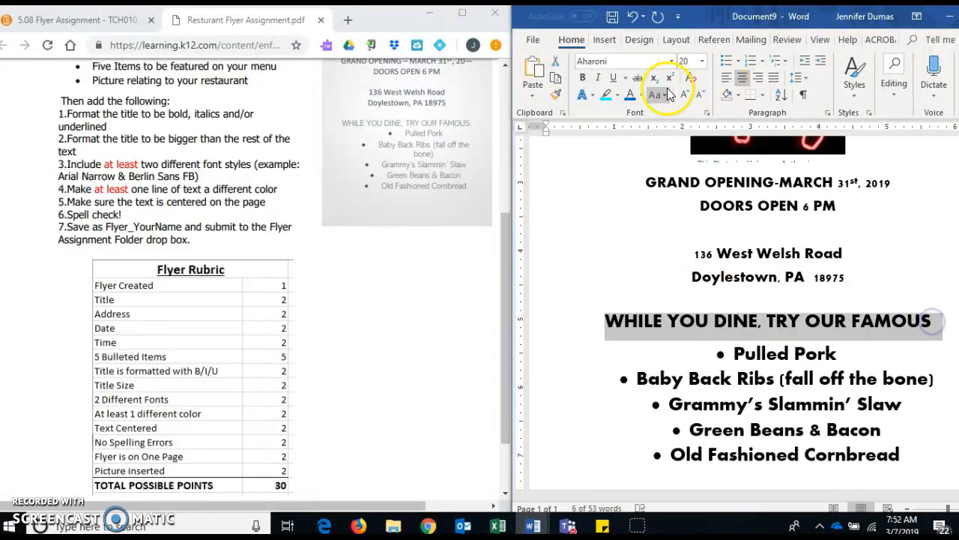
click(630, 95)
click(596, 257)
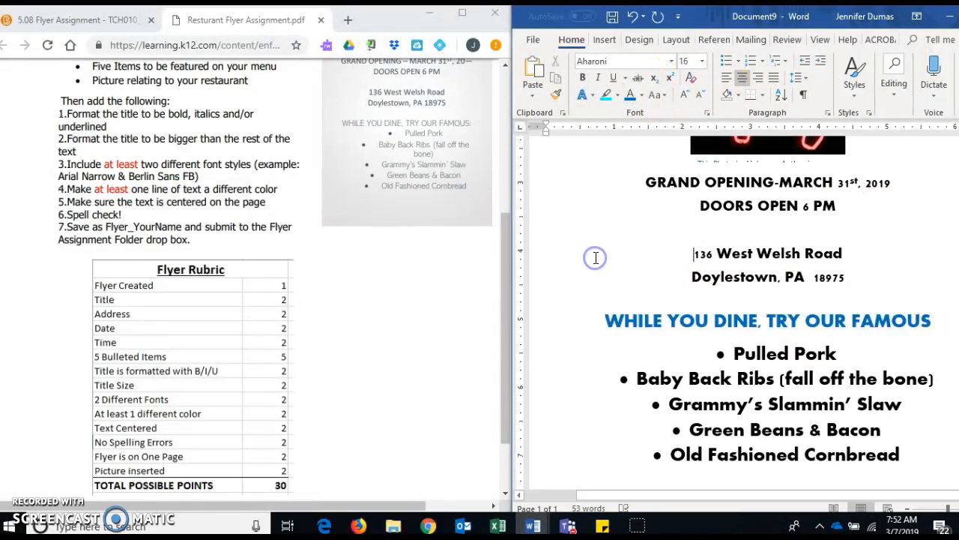
Step: Check the flyer against the rubric, maximize the document window and zoom out to 44% to view the whole page
scroll(600, 255, up, 5)
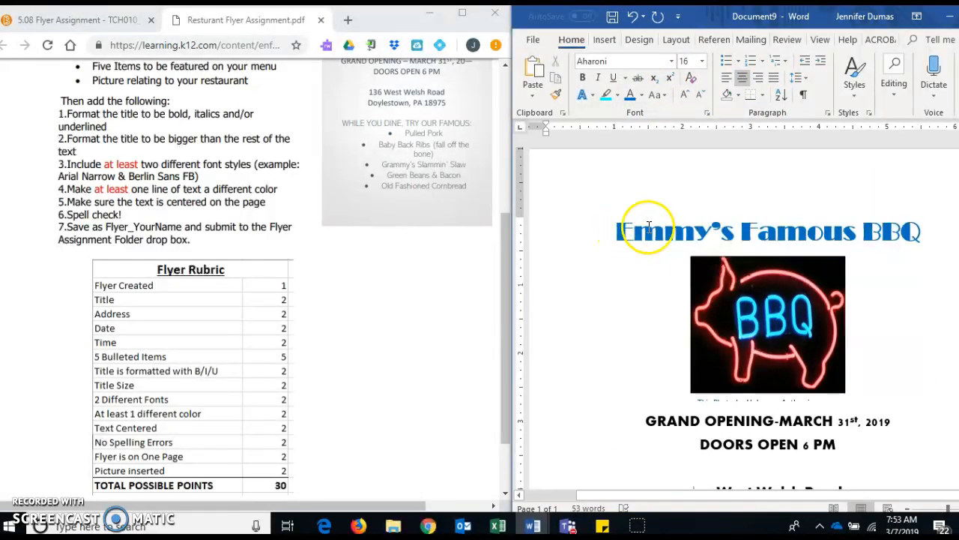
scroll(648, 225, down, 6)
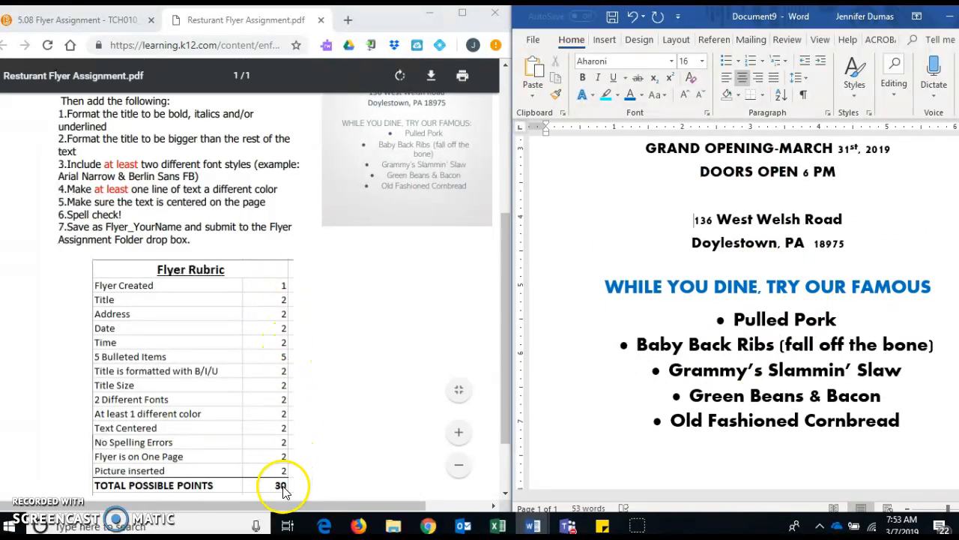
drag(734, 18, 509, 12)
click(760, 13)
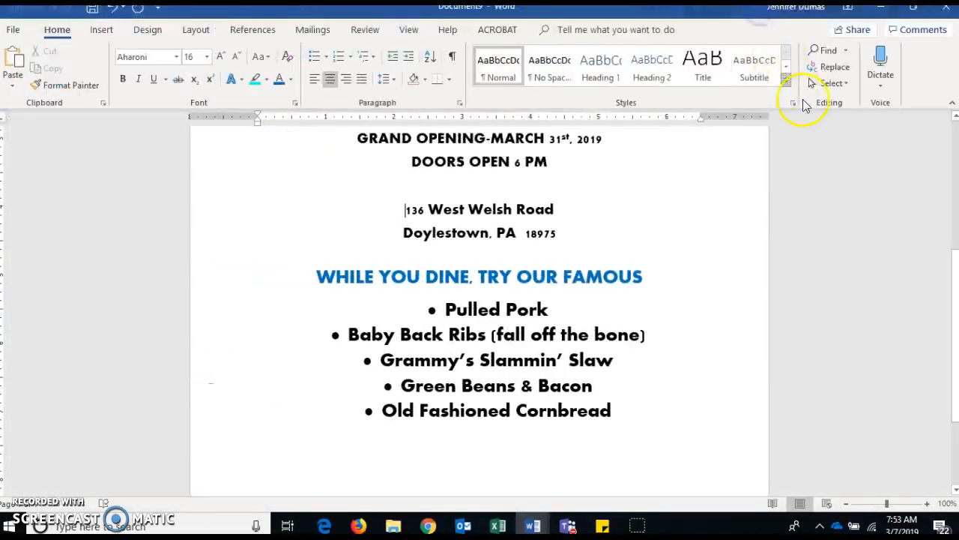
scroll(742, 210, up, 3)
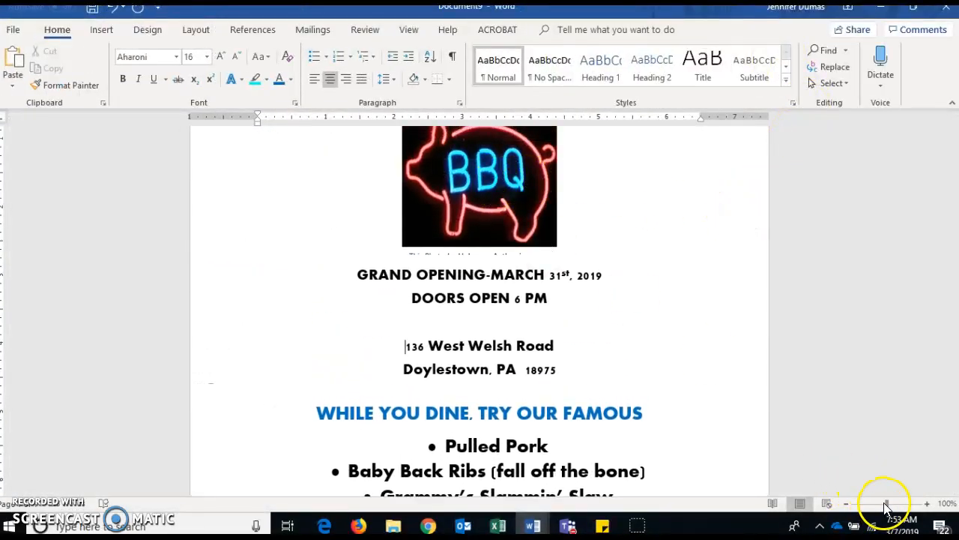
drag(886, 507, 859, 510)
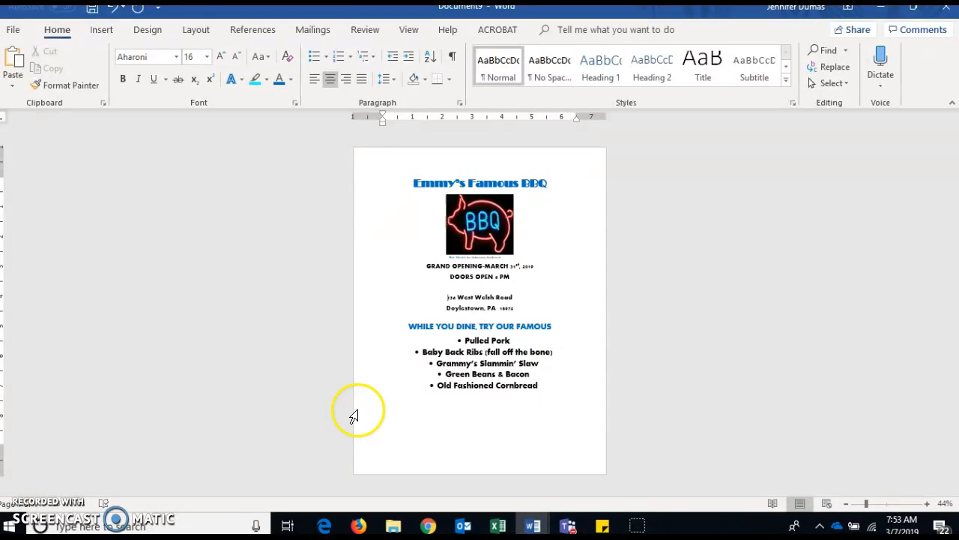
Step: Save the flyer as a Word document in the Computer Literacy18_19 folder, named Flyer_ followed by the author's last name
click(13, 33)
click(22, 222)
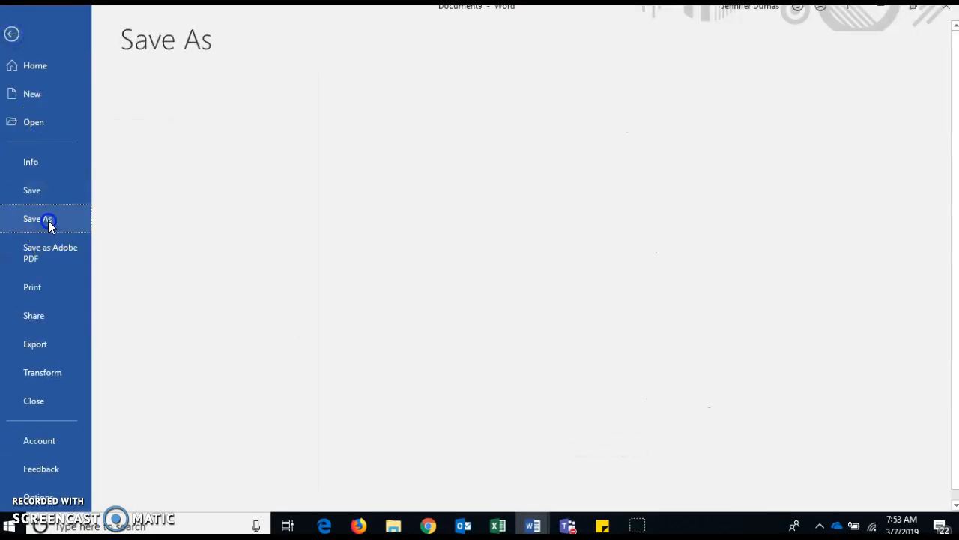
click(172, 327)
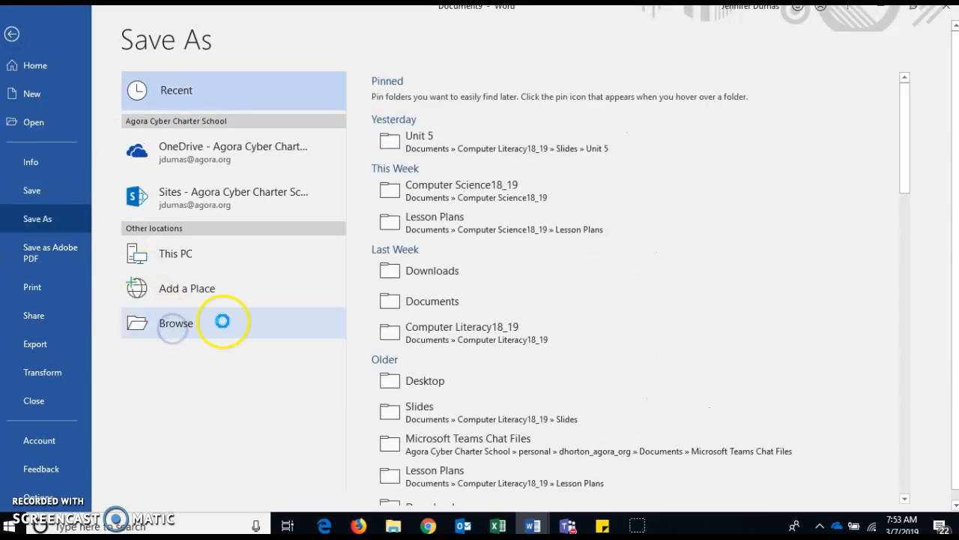
double_click(185, 122)
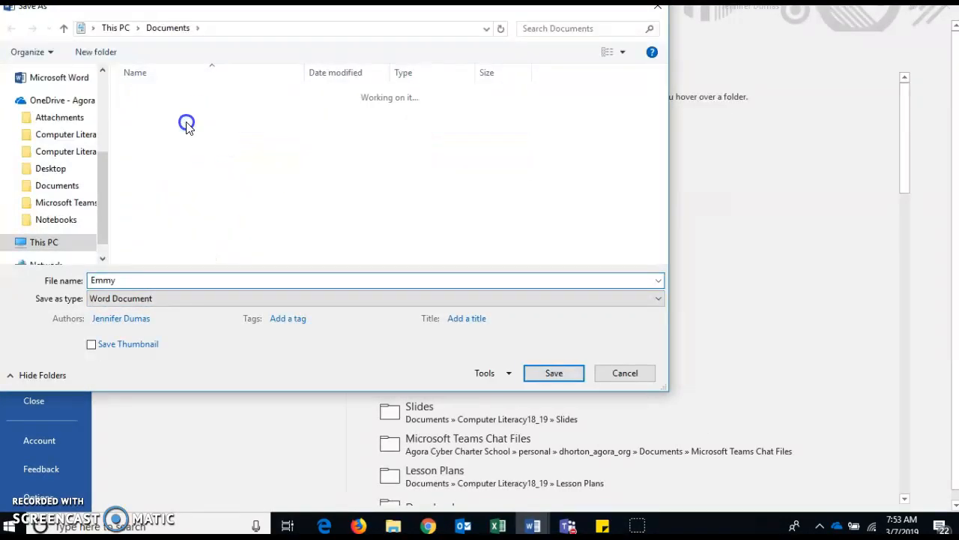
drag(135, 277, 63, 271)
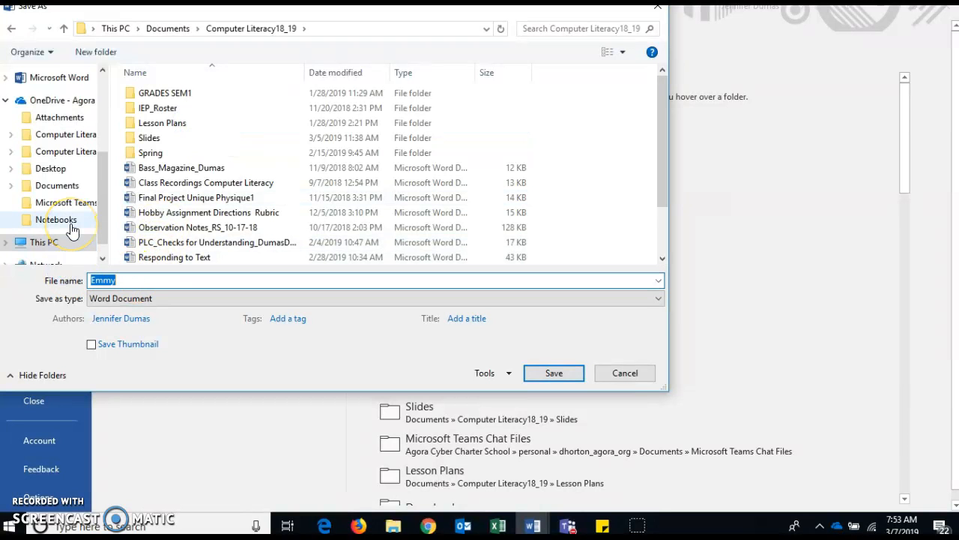
text(Flyer_)
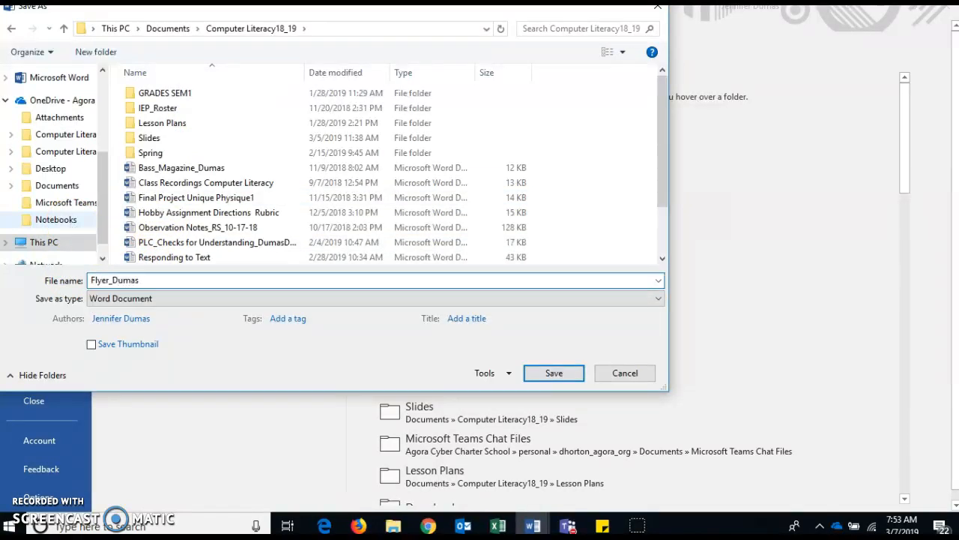
text(Dumas)
click(555, 373)
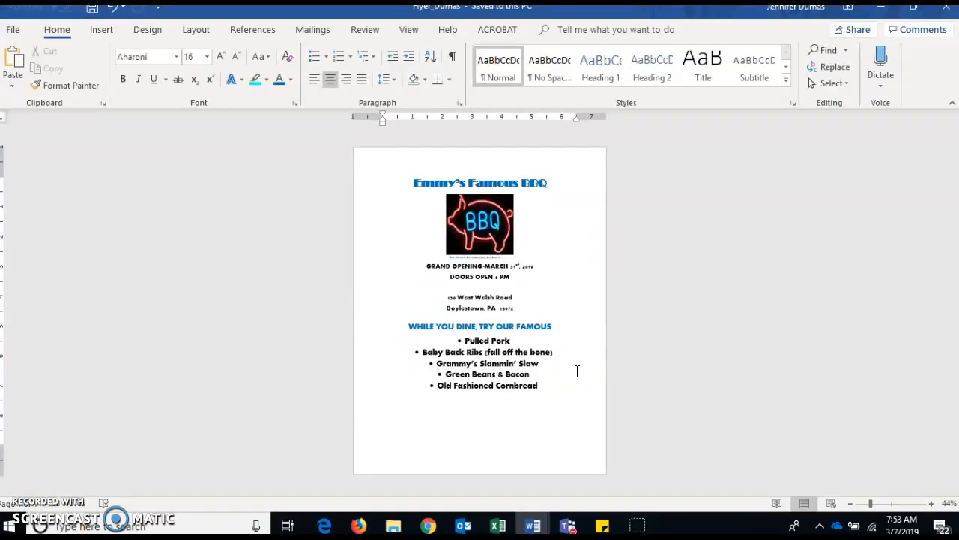
Step: Switch to Chrome, look over the 5.08 Flyer Assignment page and bring up the course tools that include Assignments
click(881, 14)
click(462, 15)
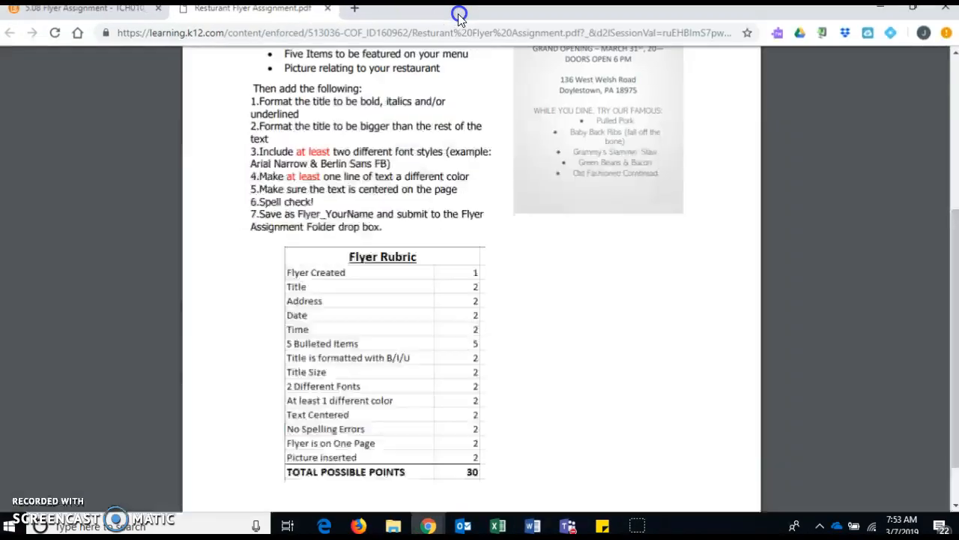
click(105, 16)
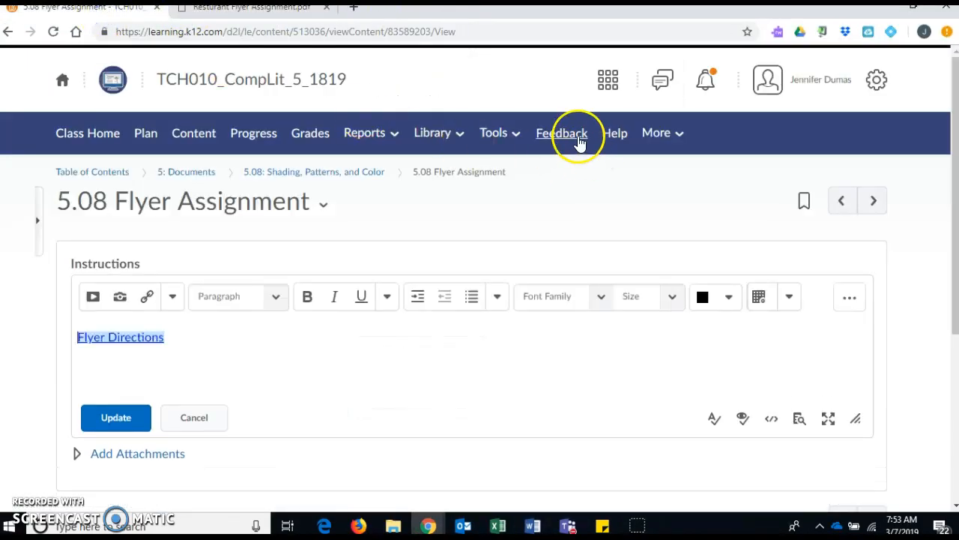
scroll(274, 336, down, 2)
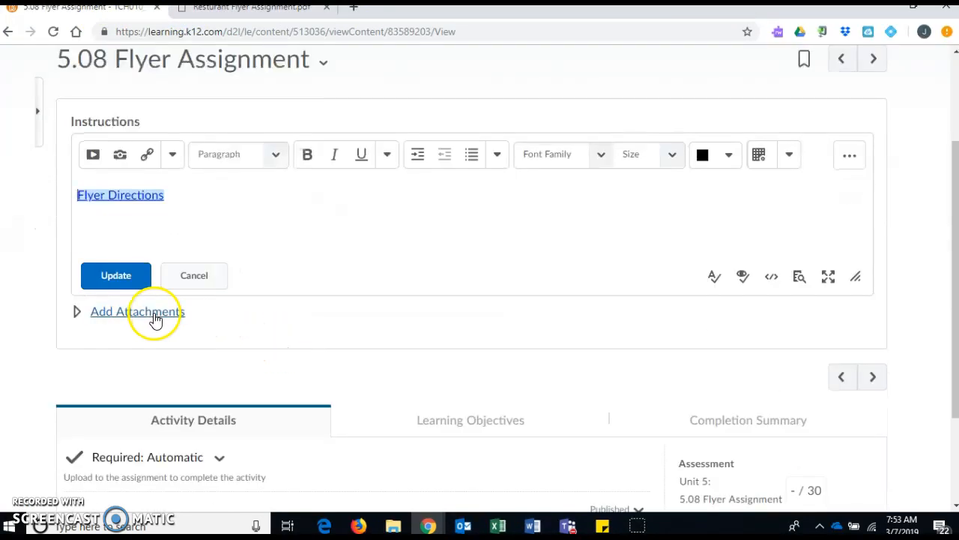
scroll(257, 360, down, 2)
scroll(262, 356, up, 4)
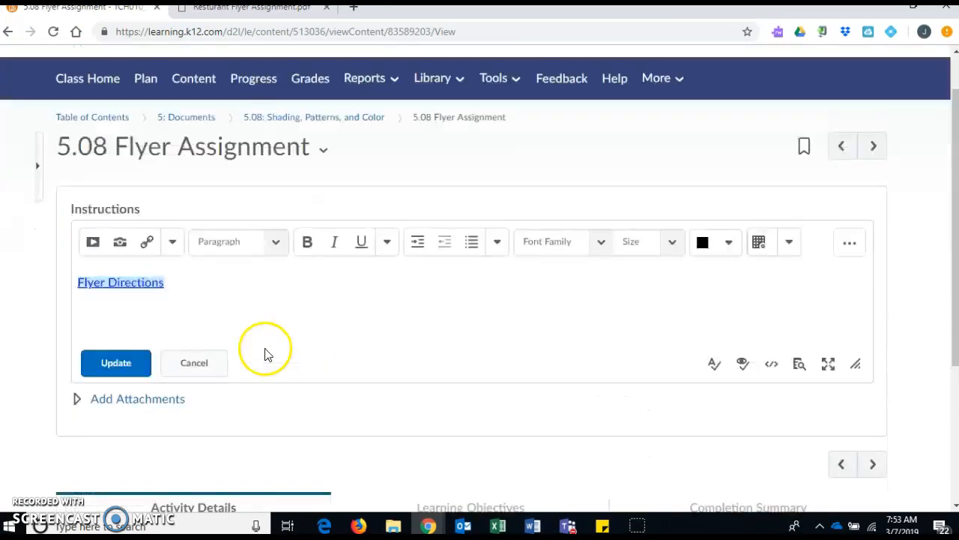
click(518, 137)
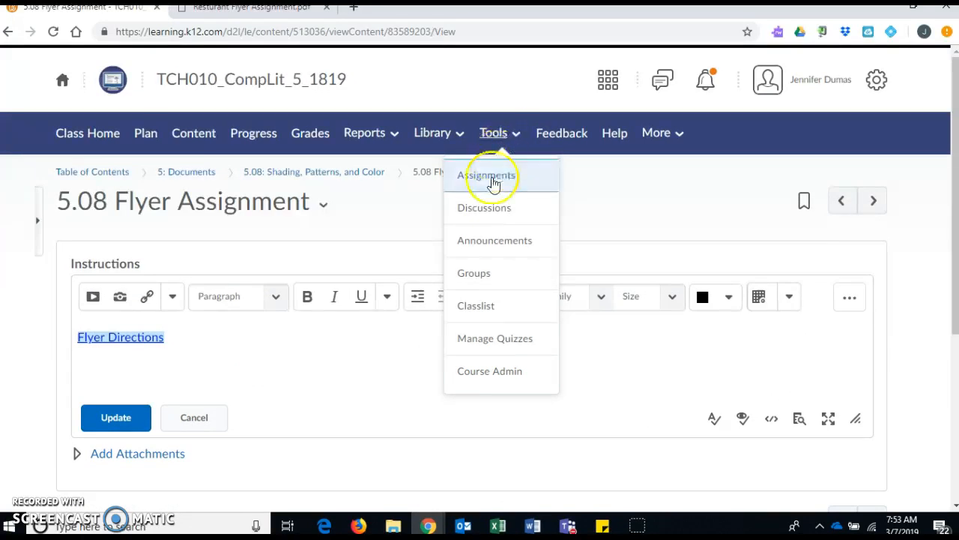
click(493, 192)
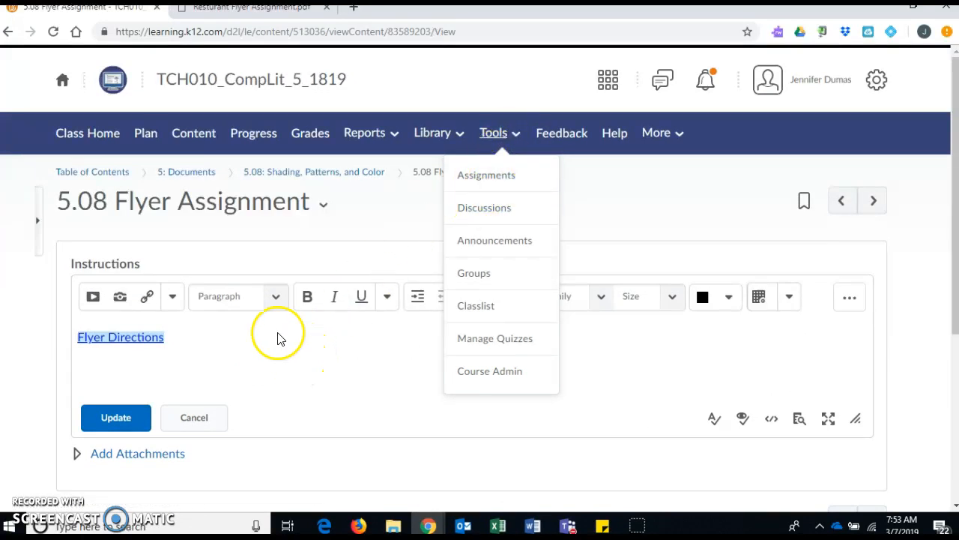